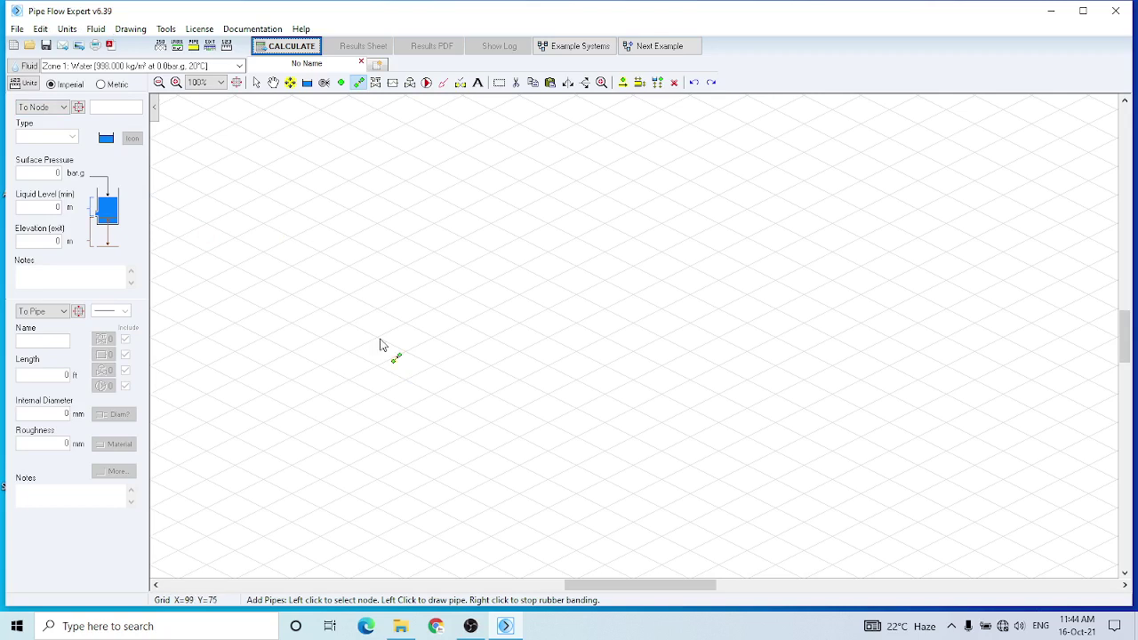
# Place the first tank, N1, on the drawing.
pyautogui.click(307, 83)
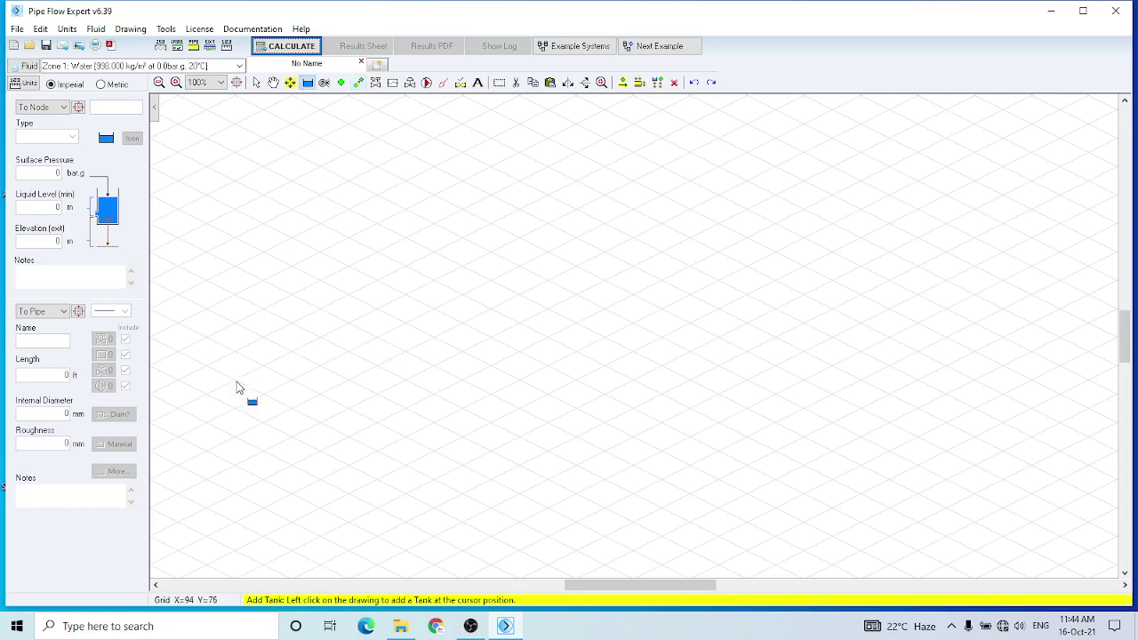
pyautogui.click(209, 427)
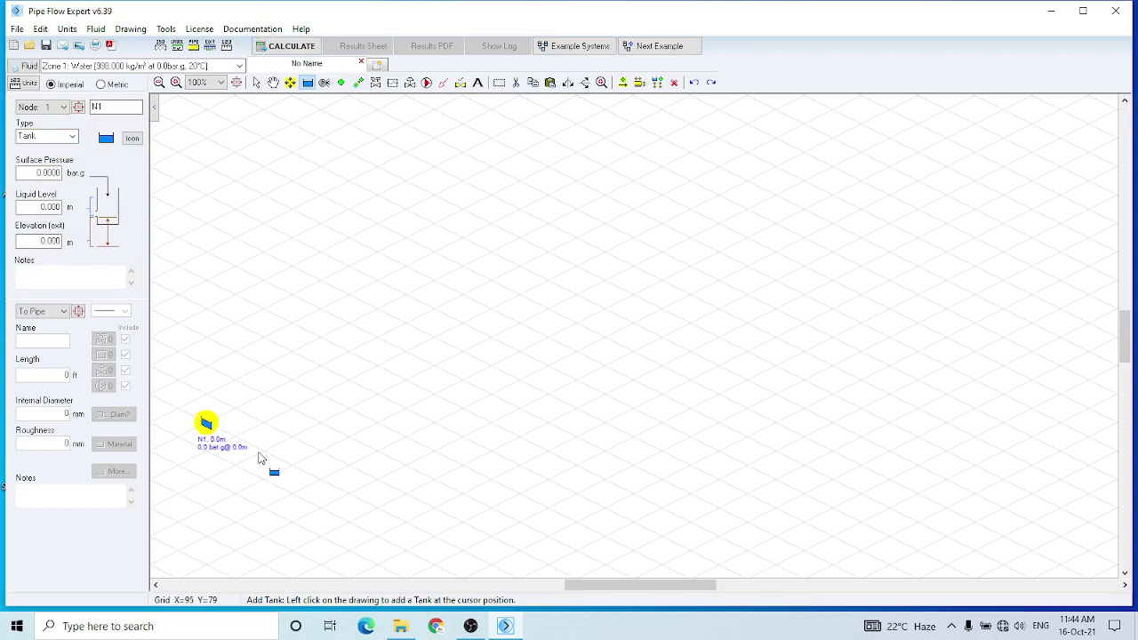
pyautogui.press('Escape')
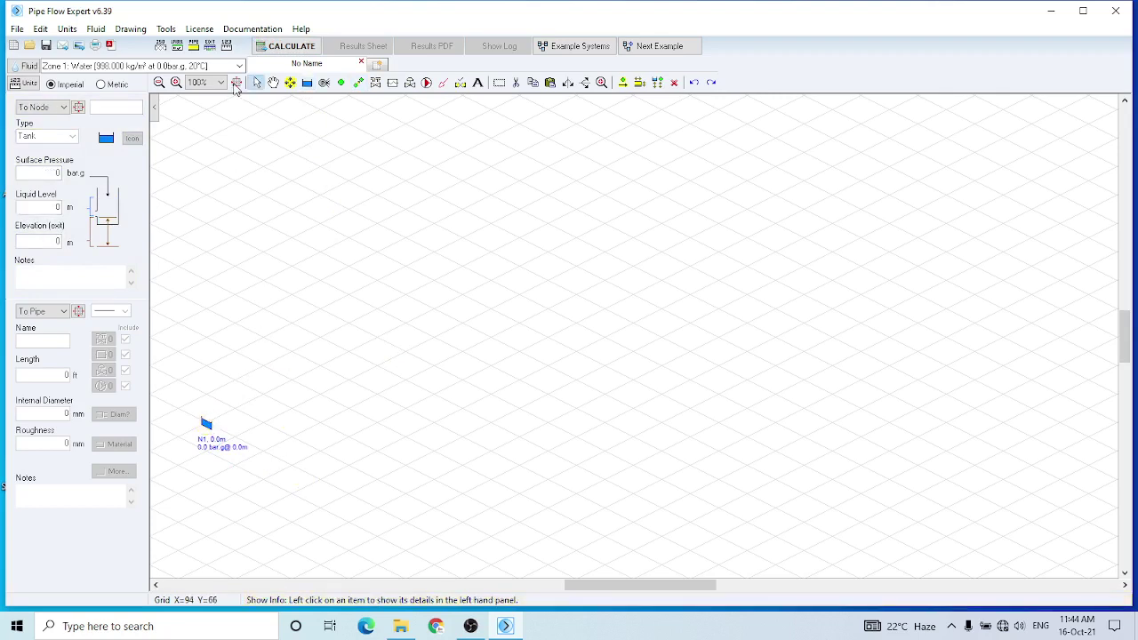
# Draw pipes P1, P2 and P3 from tank N1 through joints N2 and N3, keeping default pipe values.
pyautogui.click(356, 83)
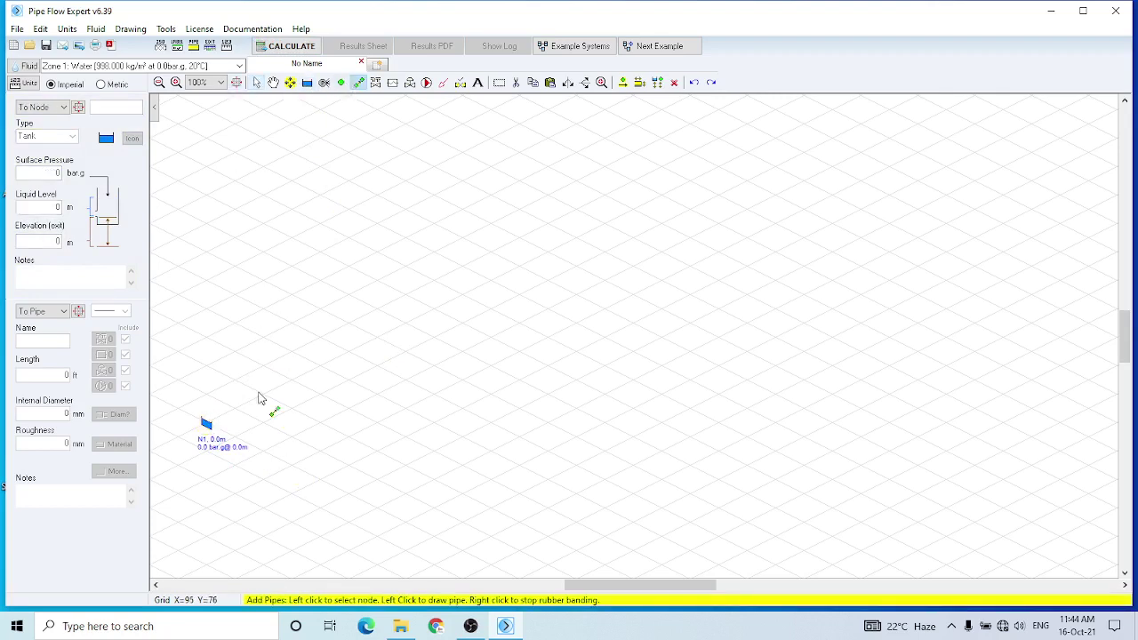
pyautogui.click(208, 427)
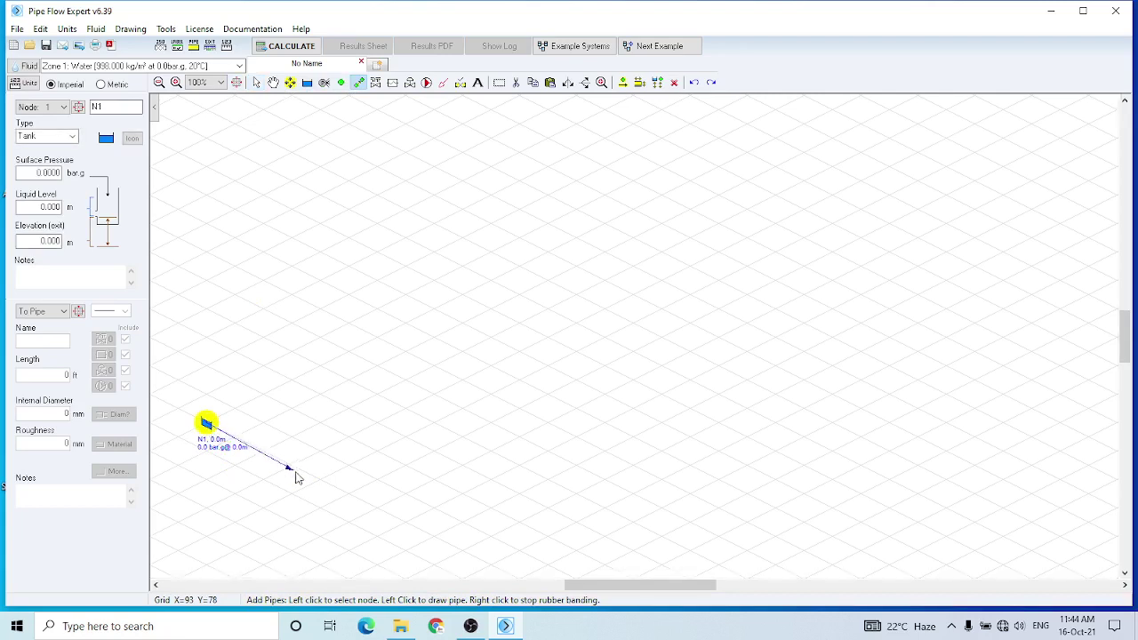
pyautogui.click(402, 525)
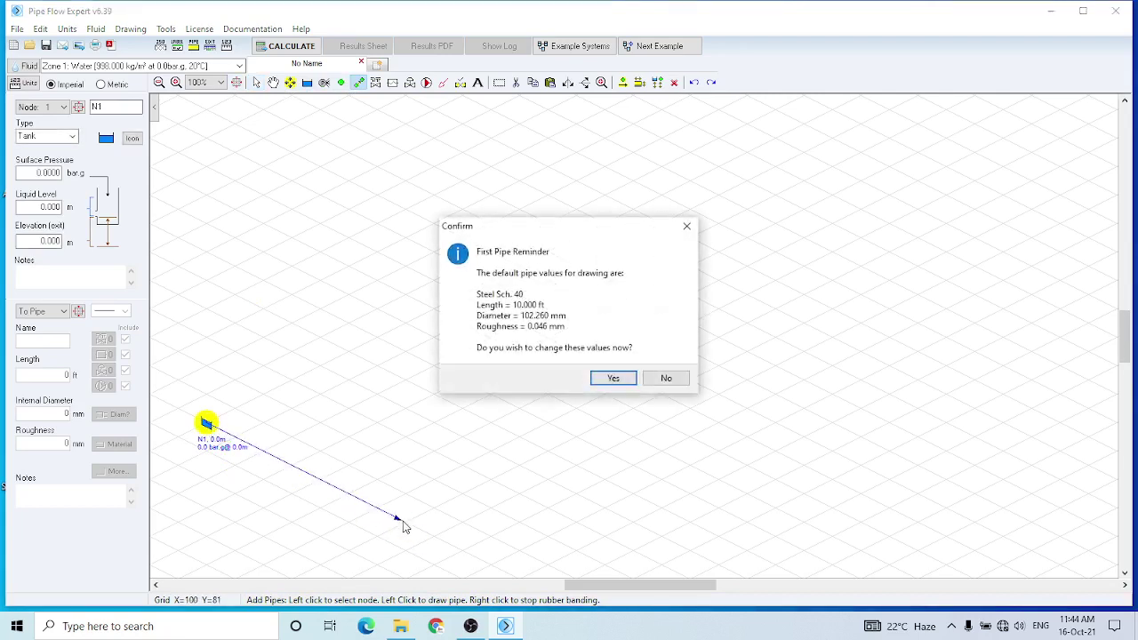
pyautogui.click(666, 378)
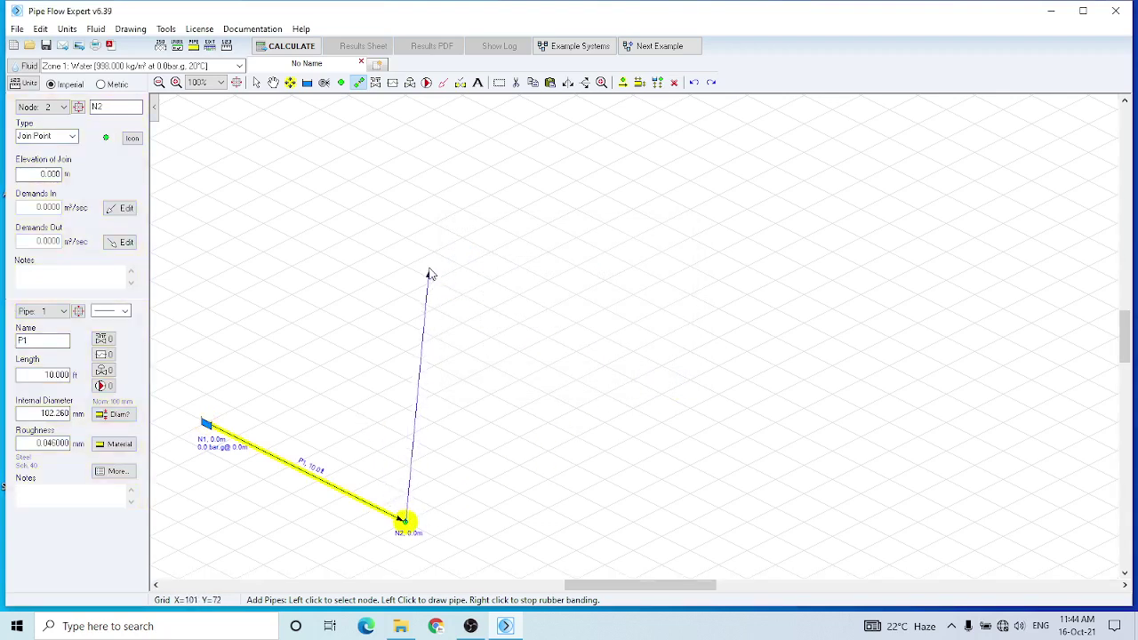
pyautogui.click(404, 214)
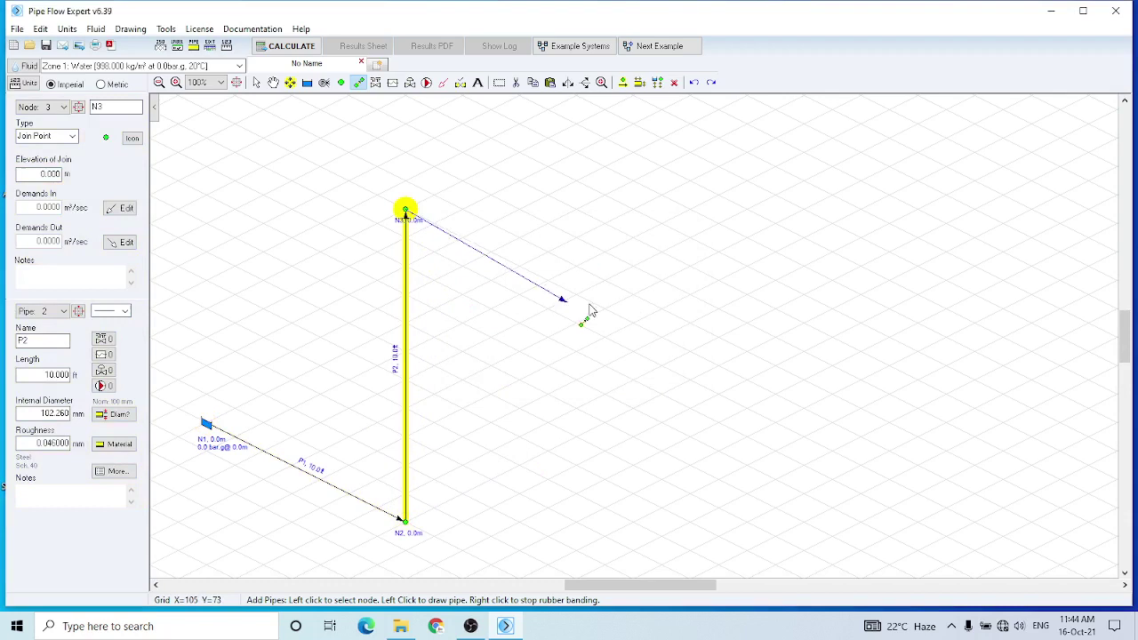
pyautogui.click(633, 323)
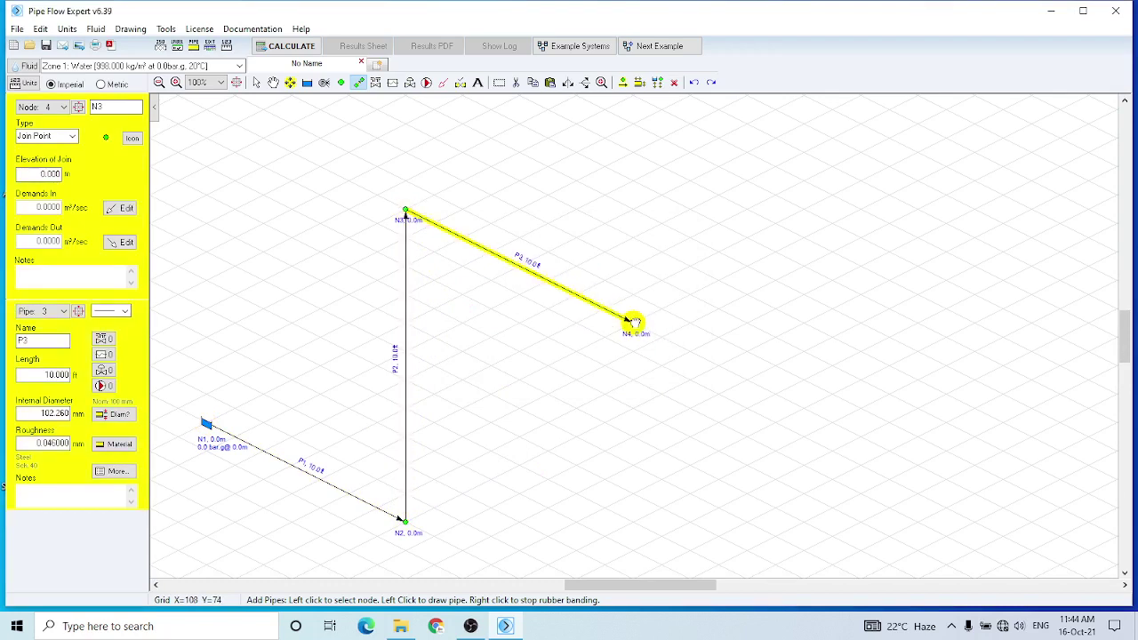
# Turn end node N4 into a second tank.
pyautogui.click(307, 82)
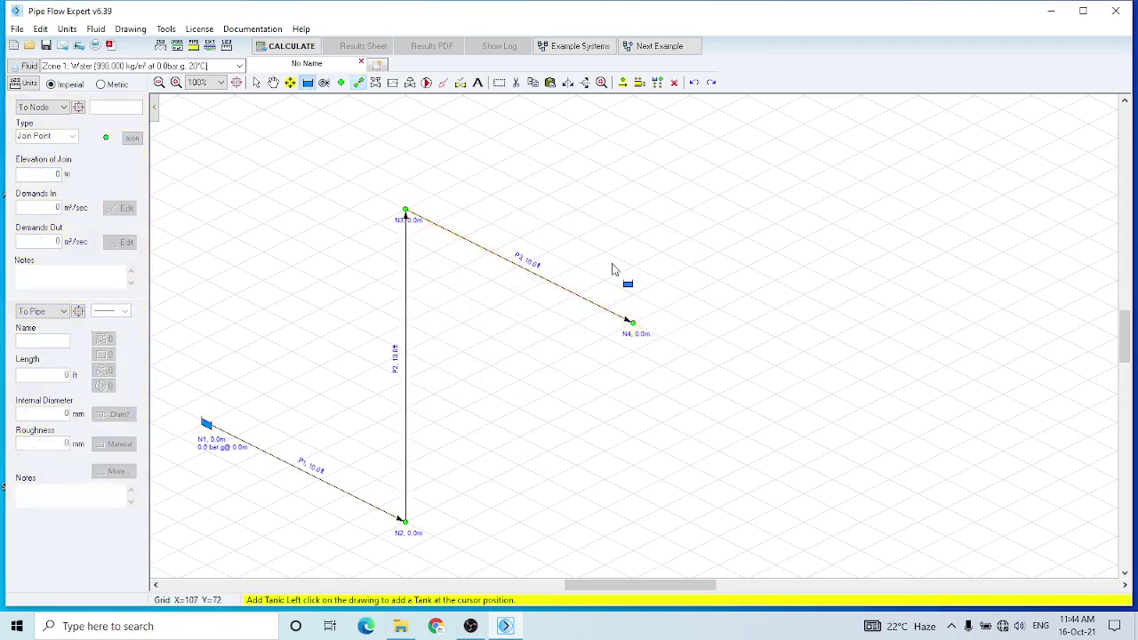
pyautogui.click(632, 325)
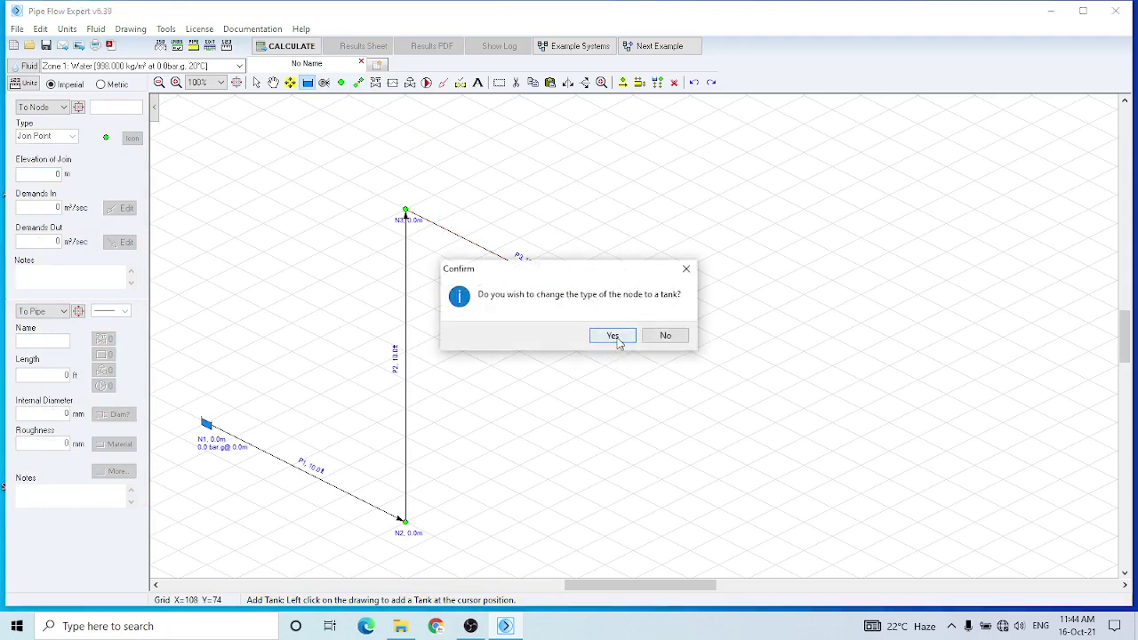
pyautogui.click(618, 341)
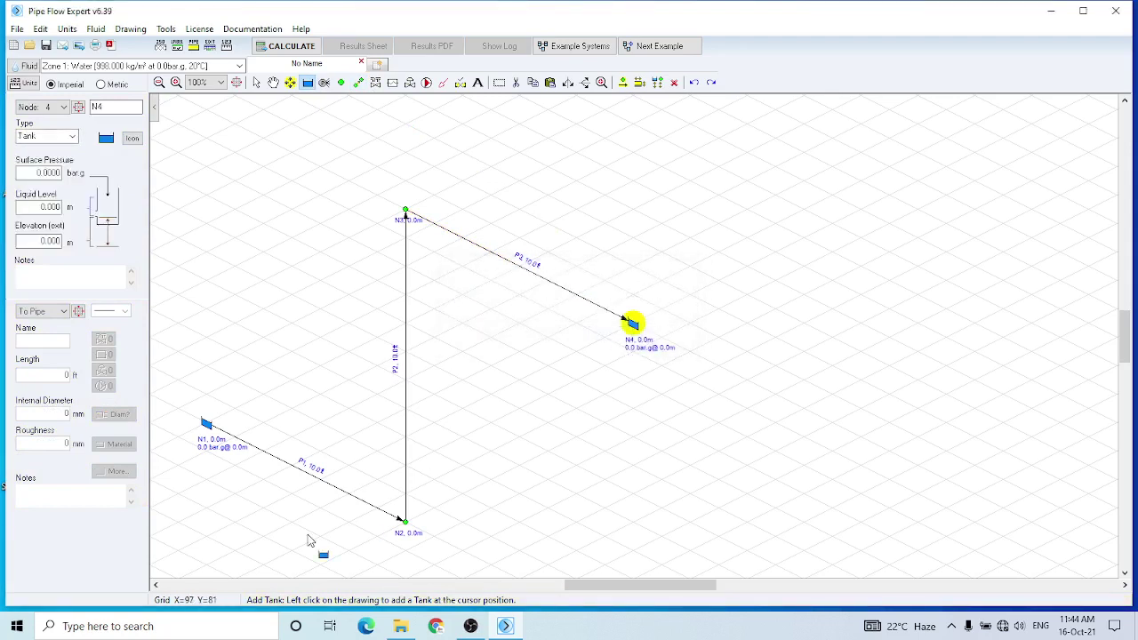
pyautogui.press('Escape')
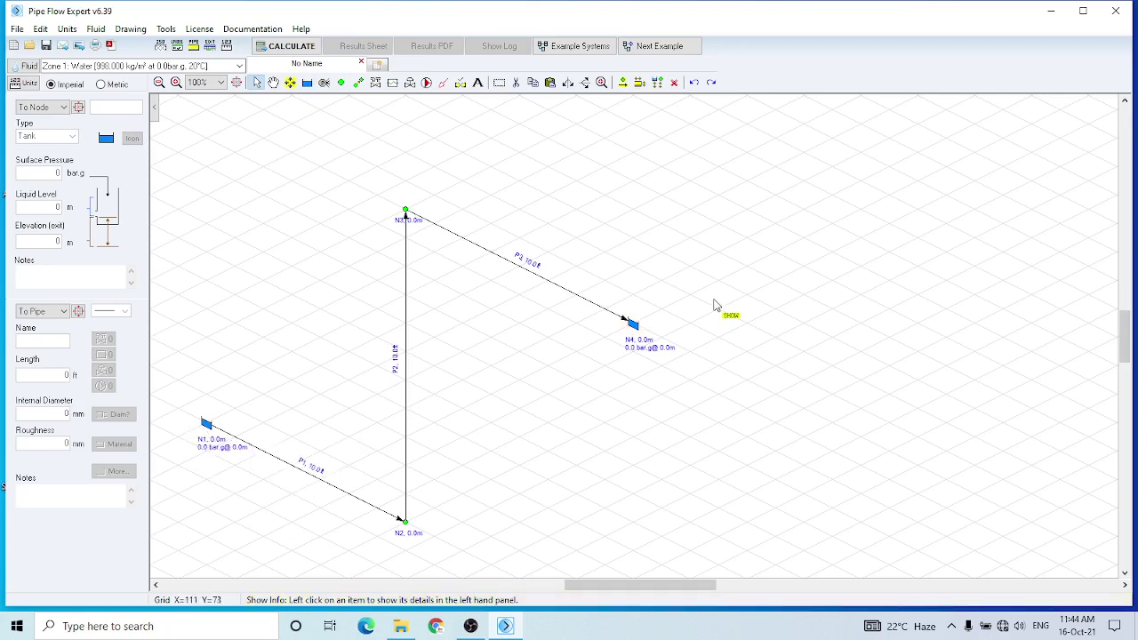
pyautogui.moveTo(623, 331)
# Place a pump on pipe P1 near N2, leaving its pump data empty for now.
pyautogui.click(427, 82)
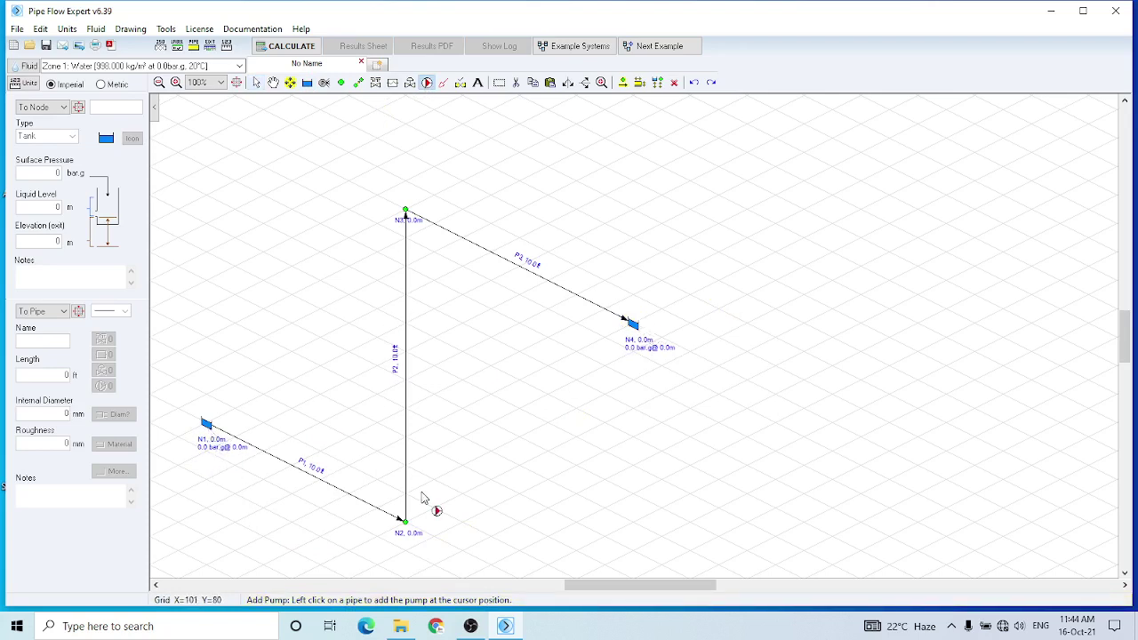
pyautogui.click(363, 505)
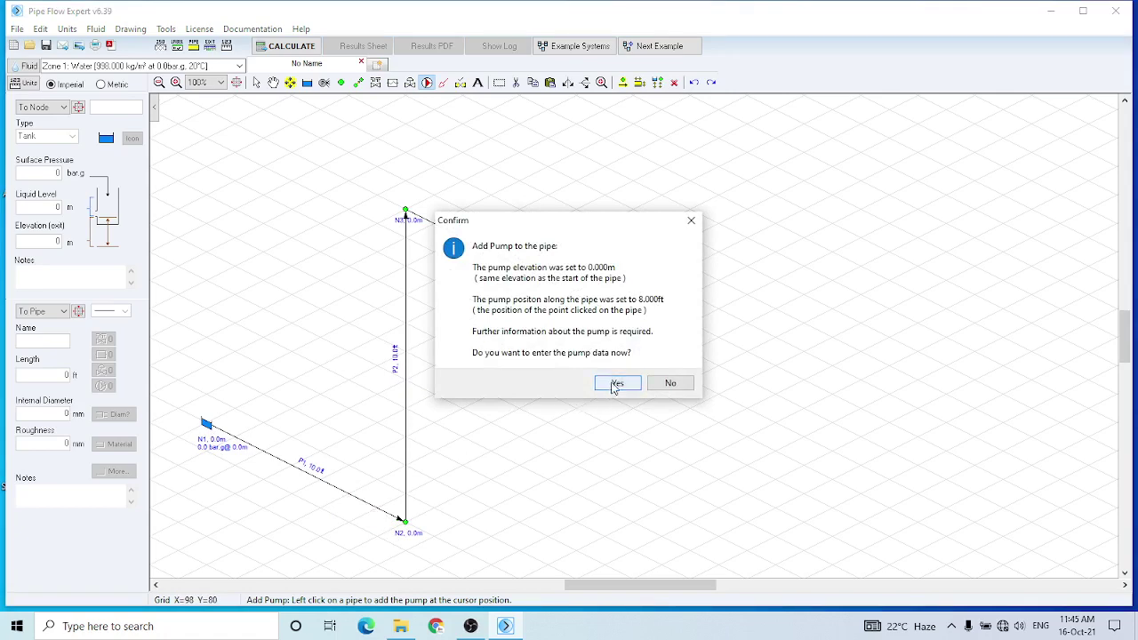
pyautogui.click(615, 384)
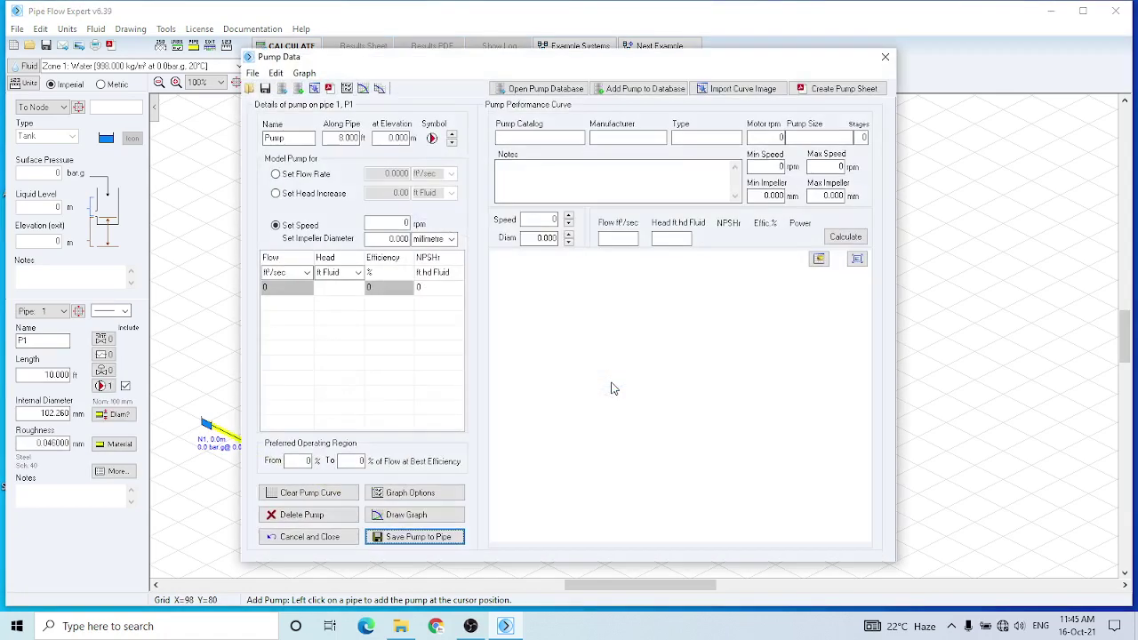
pyautogui.click(885, 57)
pyautogui.click(612, 341)
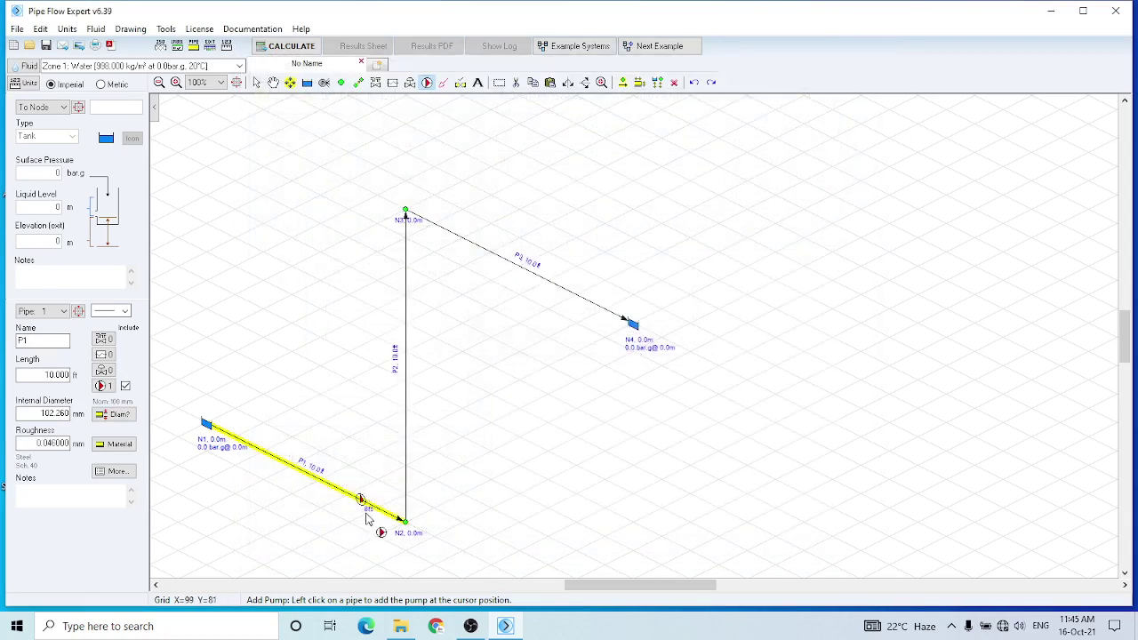
pyautogui.press('Escape')
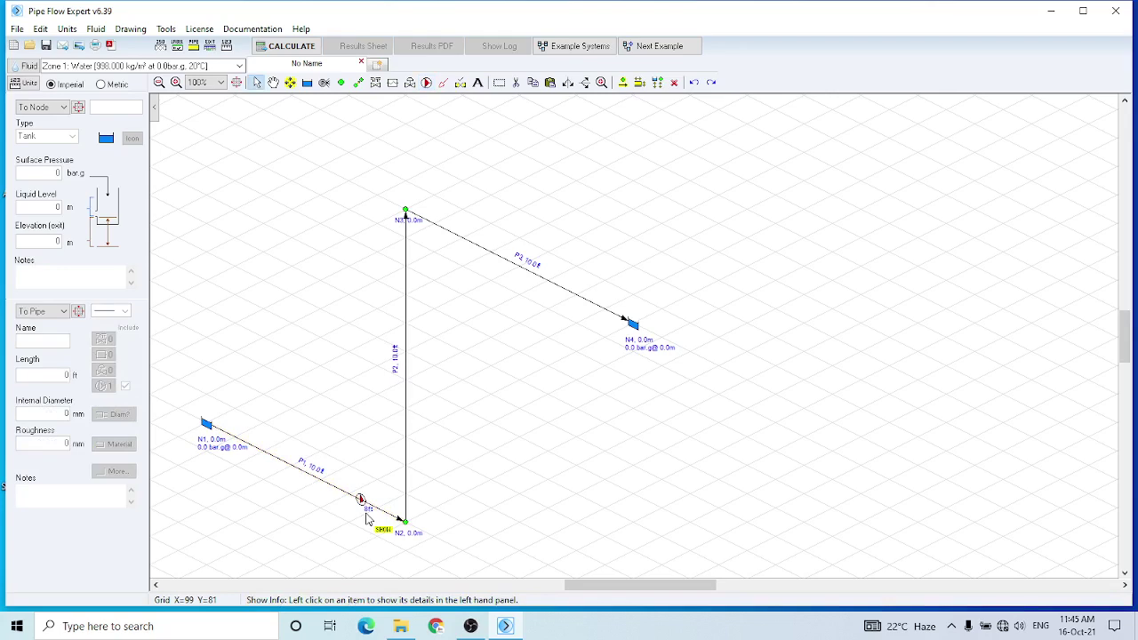
pyautogui.moveTo(668, 586); pyautogui.dragTo(641, 595)
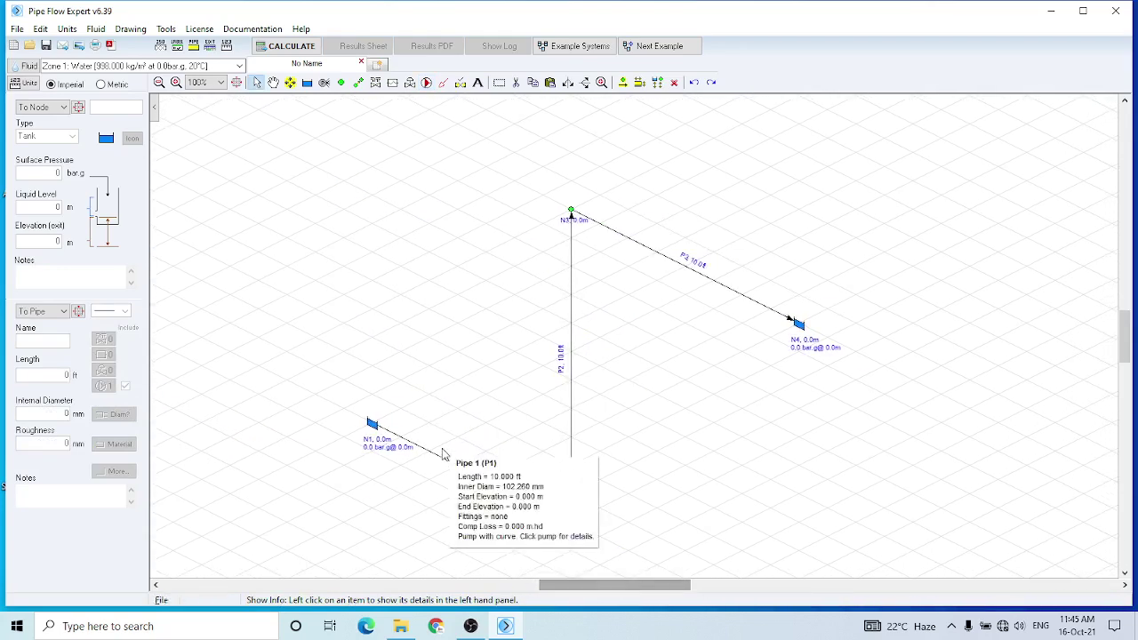
# Show tank N1 as an open-top tank with a 0.200 m liquid level, then select pipe P1.
pyautogui.click(372, 425)
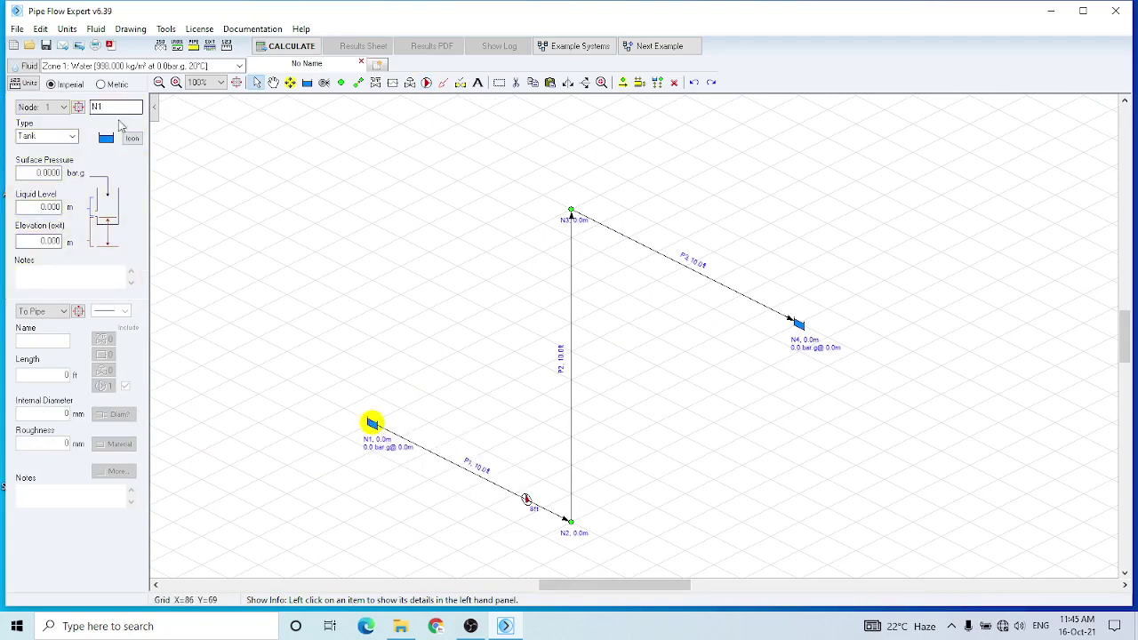
pyautogui.click(132, 140)
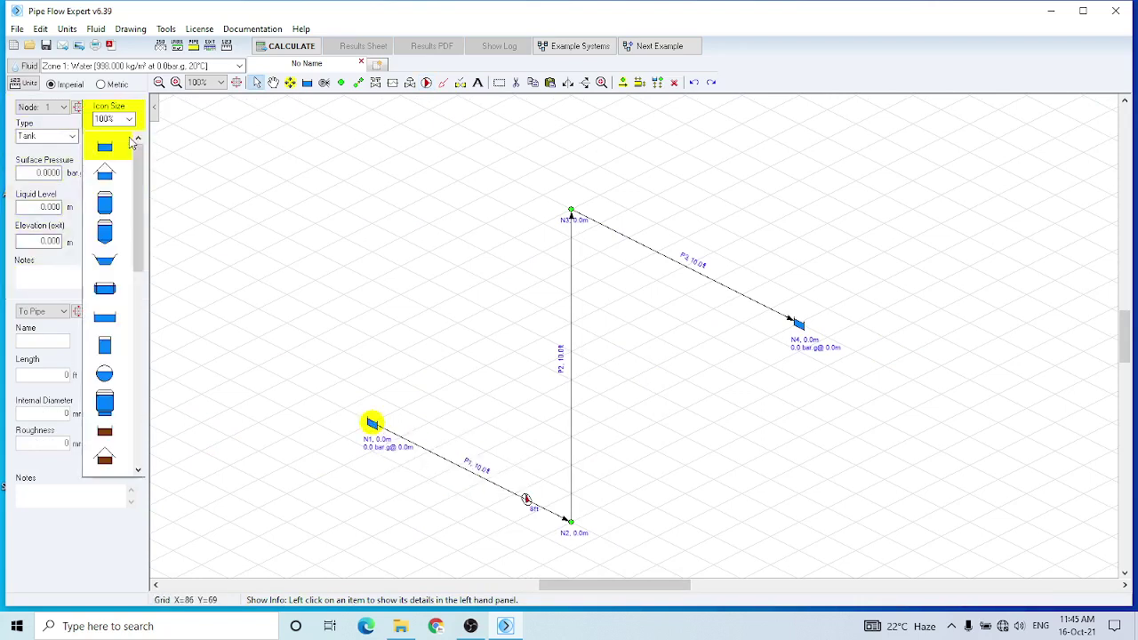
pyautogui.click(106, 261)
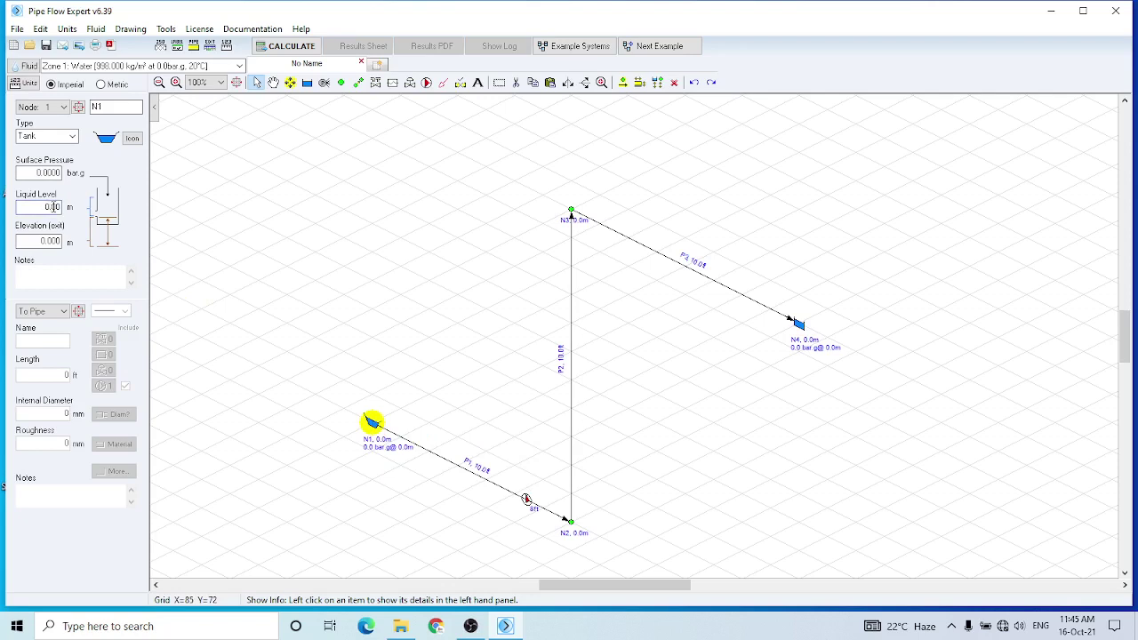
pyautogui.press('Return')
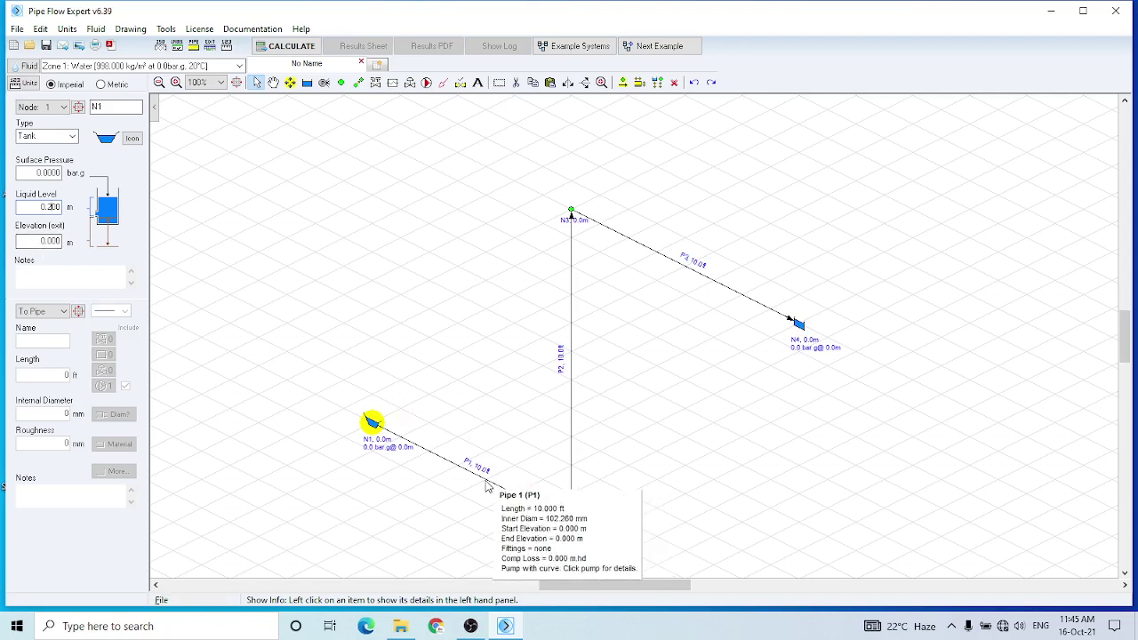
pyautogui.click(486, 485)
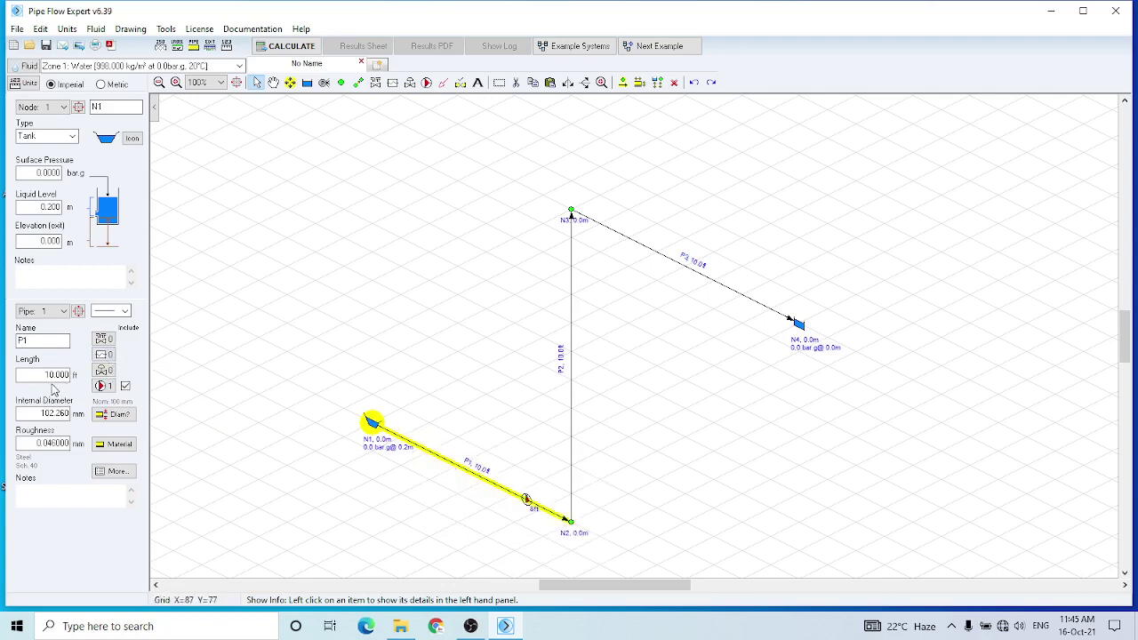
# Save two Elbow 45 deg fittings and one Globe Valve on pipe P1, totalling K = 6.34.
pyautogui.click(105, 340)
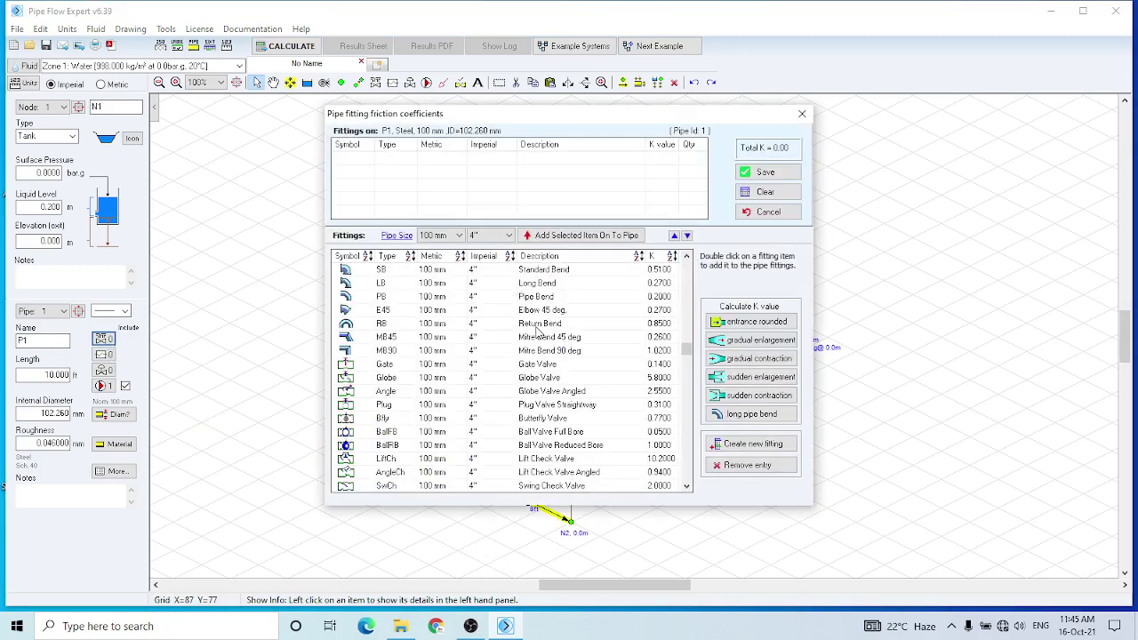
pyautogui.doubleClick(546, 311)
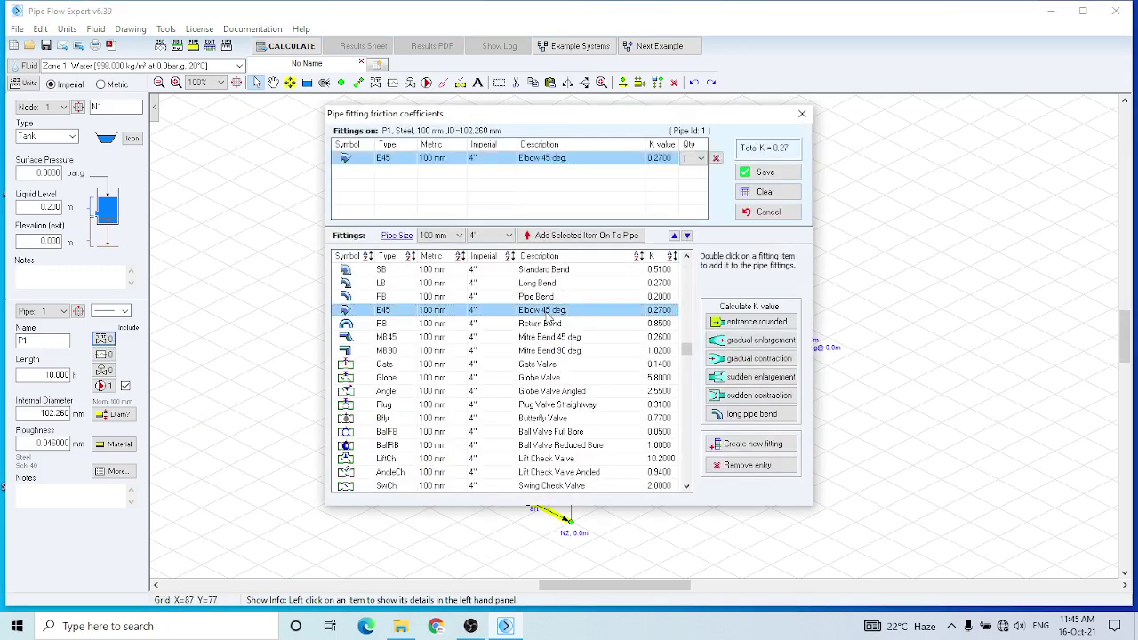
pyautogui.click(700, 158)
pyautogui.click(693, 183)
pyautogui.click(451, 381)
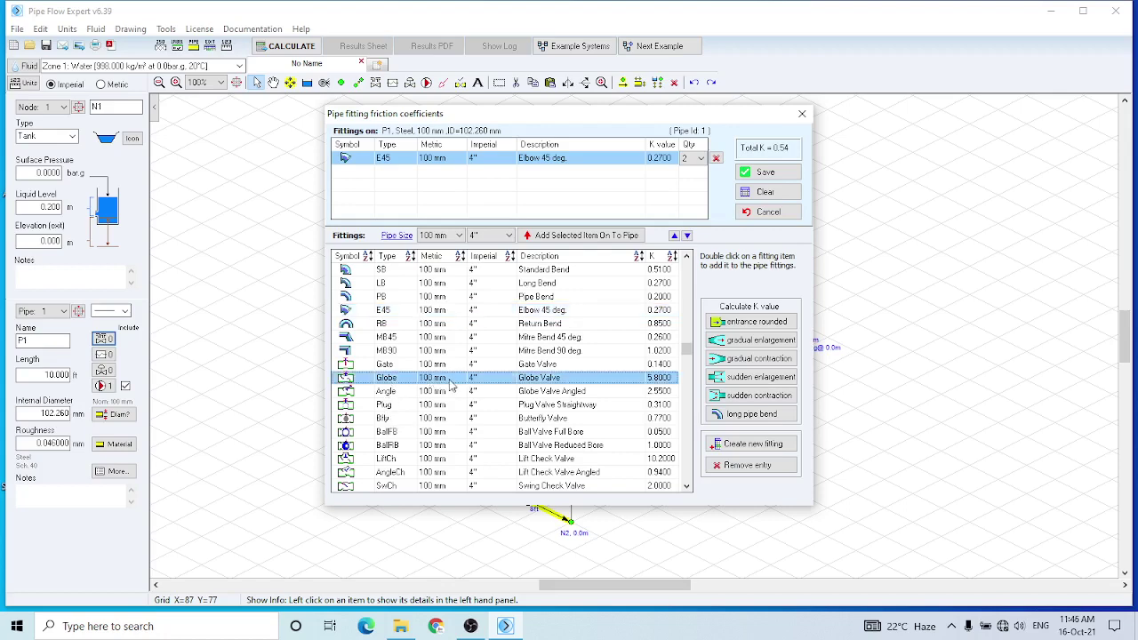
pyautogui.doubleClick(584, 382)
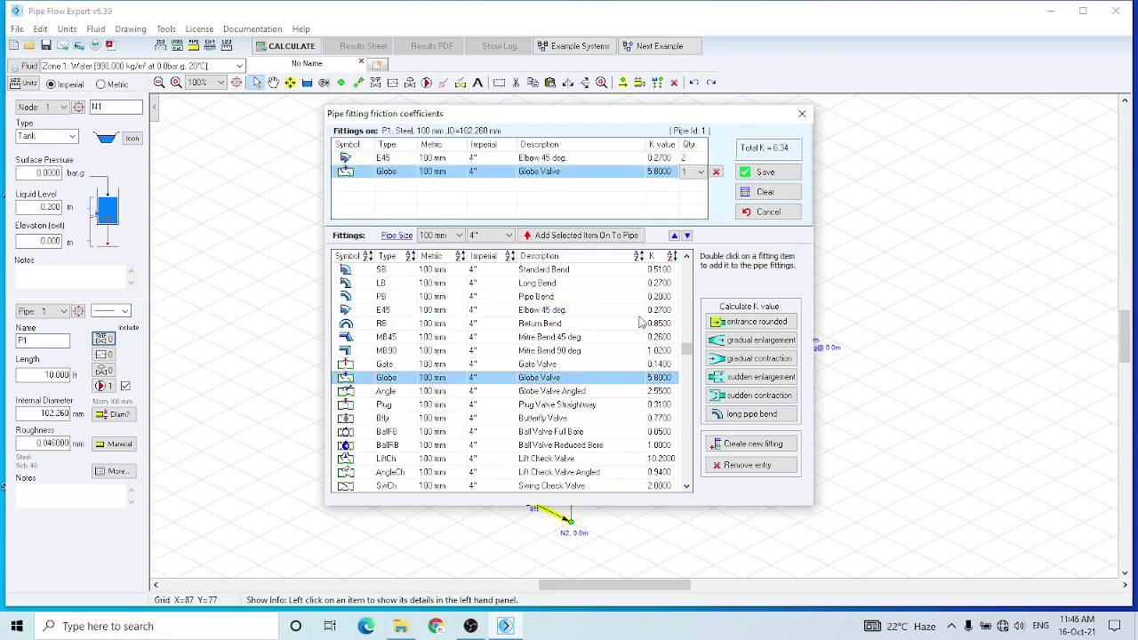
pyautogui.click(766, 172)
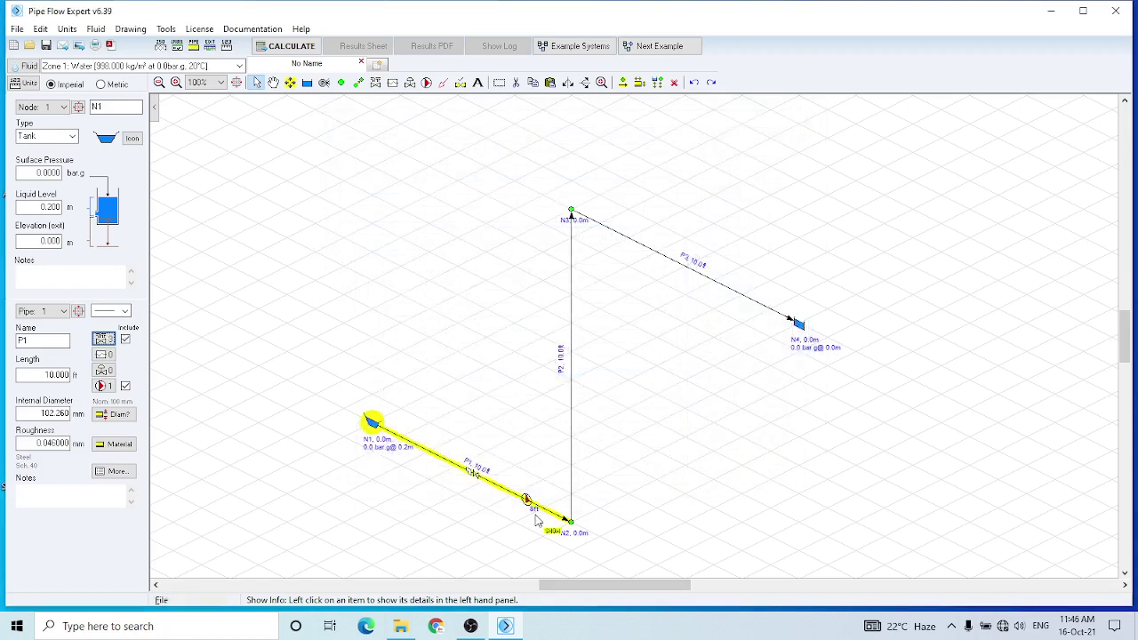
# In the GenericPumps_EndSuction_50Hz library, select the Generic_1-1.2x1-6_AA_1475 pump for P1.
pyautogui.click(527, 500)
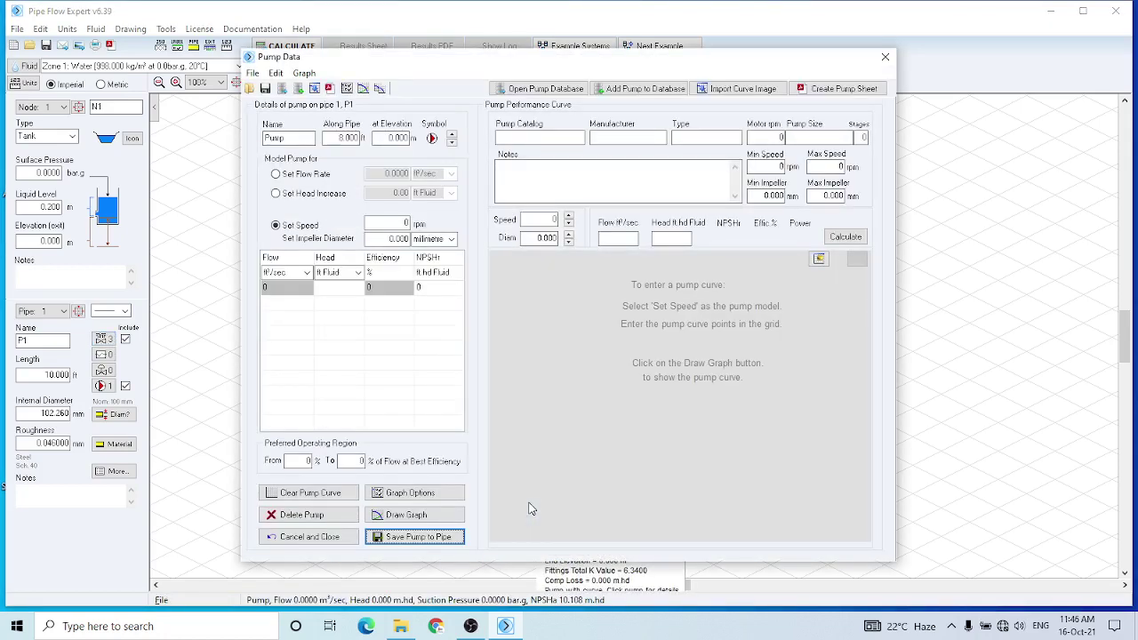
pyautogui.click(545, 89)
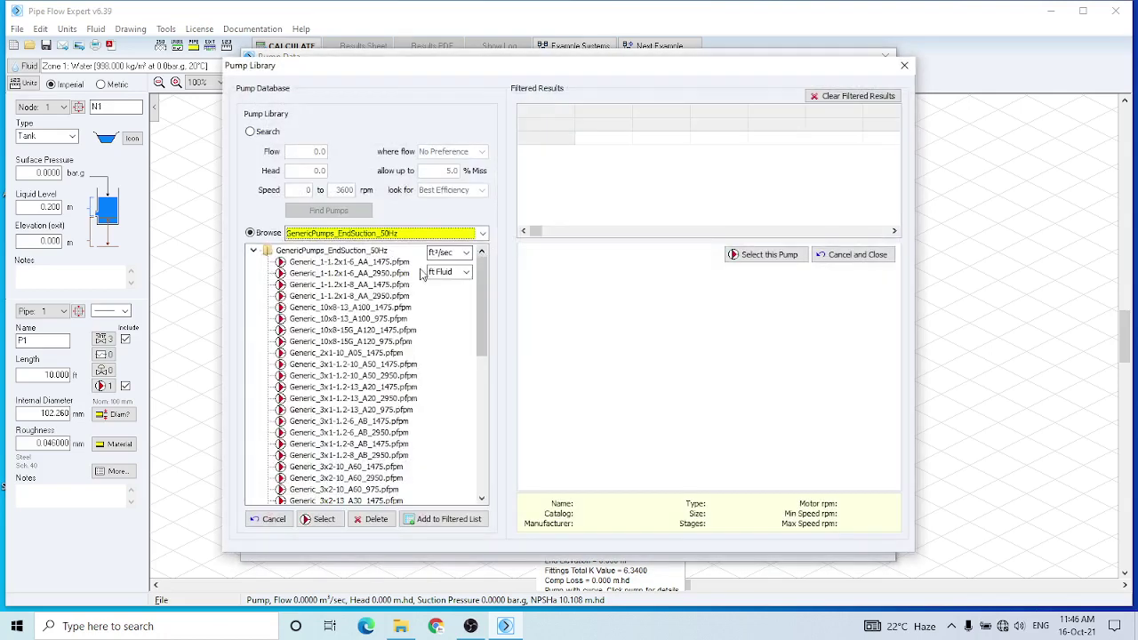
pyautogui.click(377, 263)
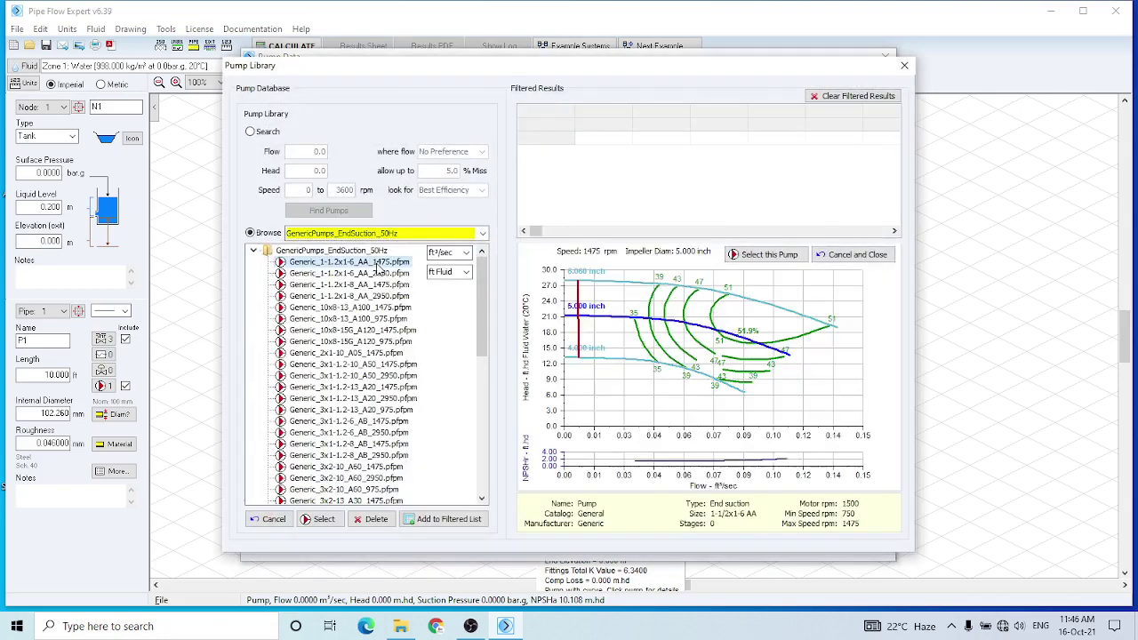
pyautogui.press('Down')
pyautogui.press('Down')
pyautogui.press('Down')
pyautogui.press('Down')
pyautogui.press('Down')
pyautogui.press('Down')
pyautogui.press('Down')
pyautogui.press('Down')
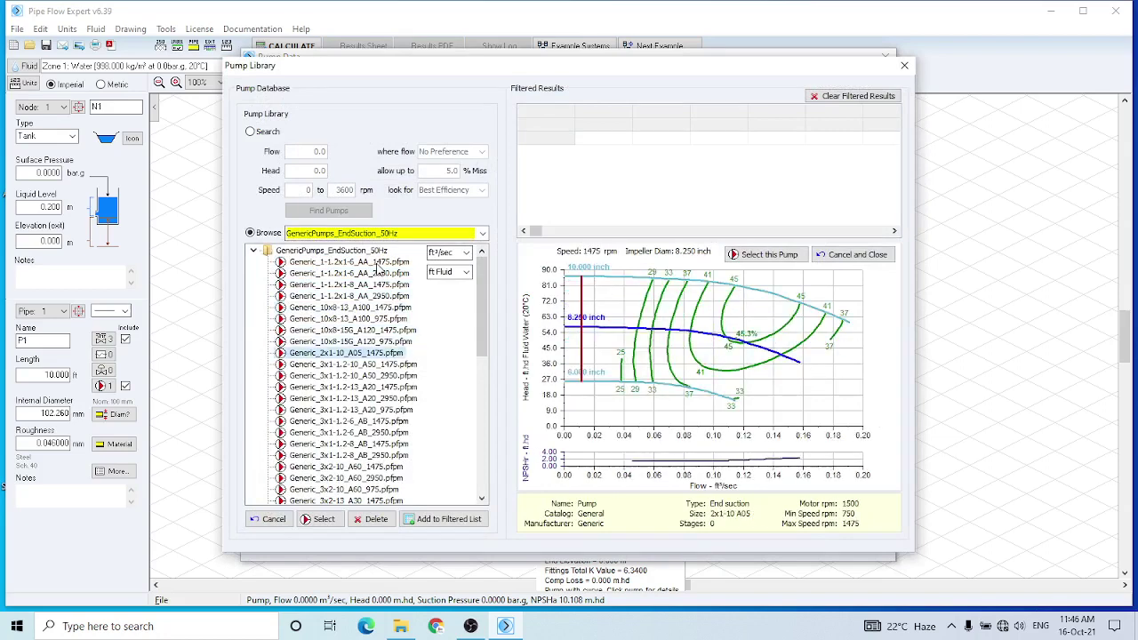
pyautogui.press('Up')
pyautogui.press('Up')
pyautogui.press('Up')
pyautogui.press('Up')
pyautogui.press('Up')
pyautogui.press('Up')
pyautogui.press('Up')
pyautogui.press('Up')
pyautogui.press('Up')
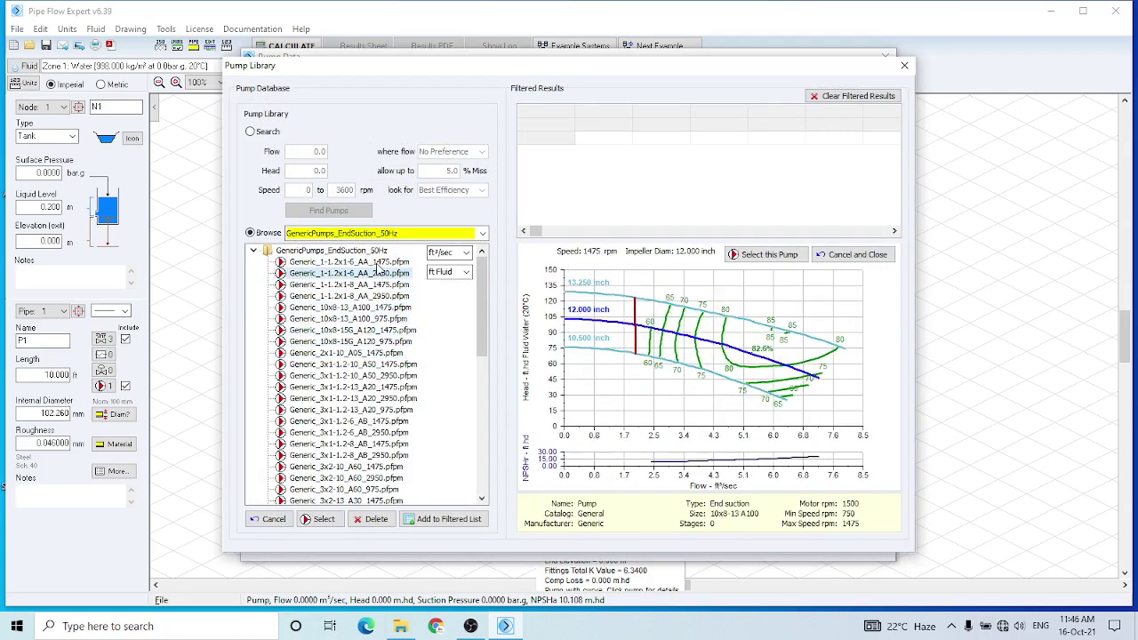
pyautogui.click(367, 265)
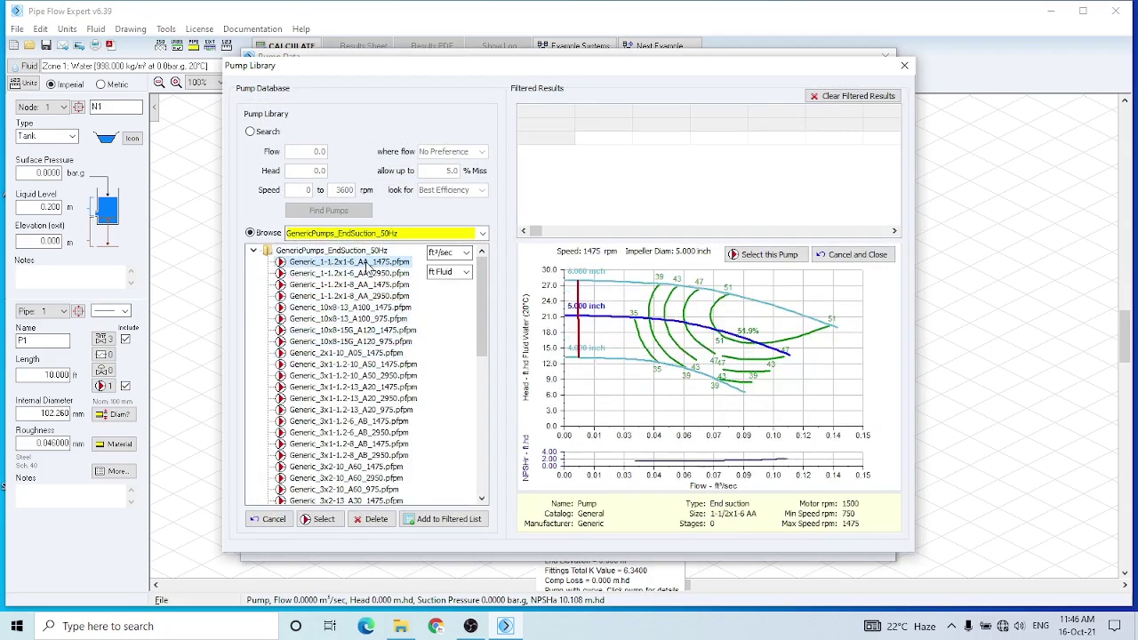
# Load the 1-1/2x1-6 AA curve at 1475 rpm, trim the impeller to 4.875 in, and magnify the graph.
pyautogui.click(322, 520)
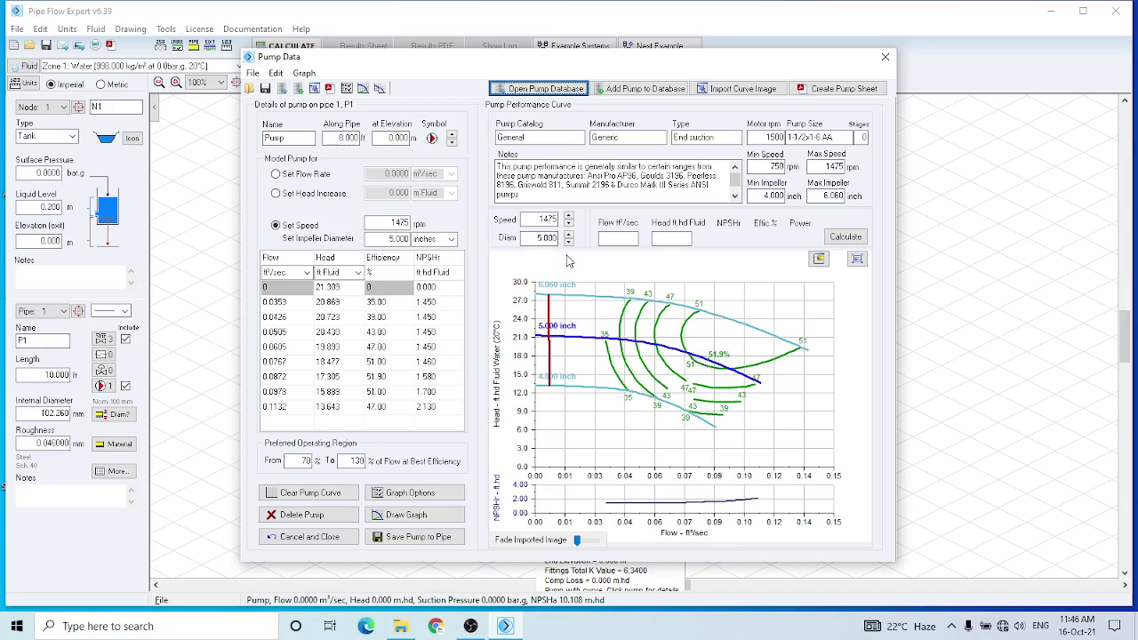
pyautogui.click(543, 238)
pyautogui.click(569, 243)
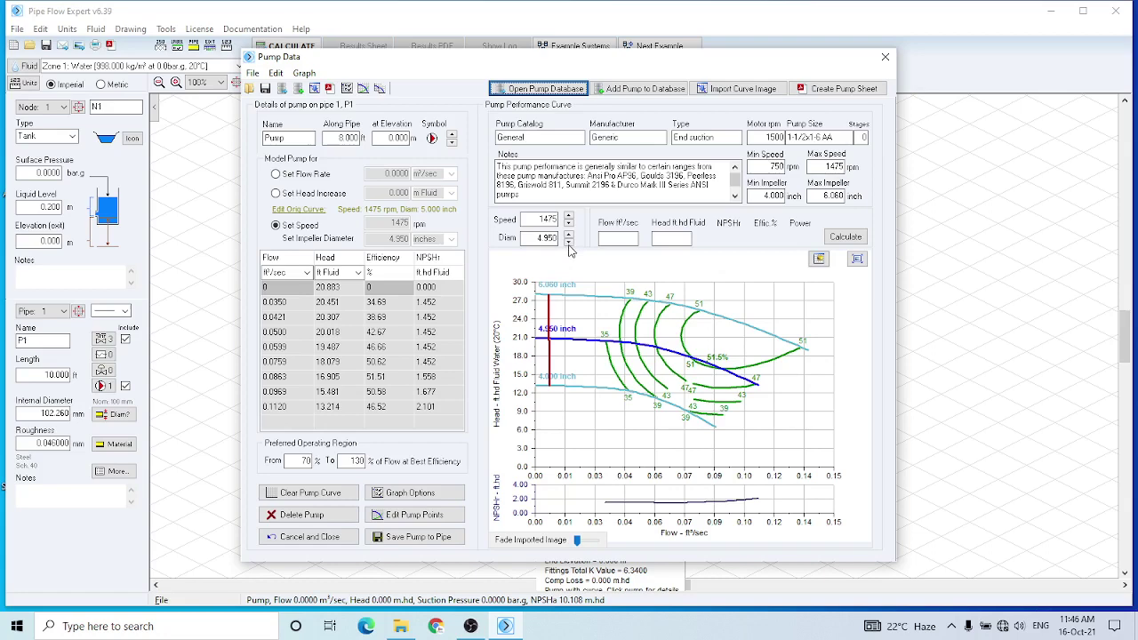
pyautogui.click(569, 244)
pyautogui.click(569, 244)
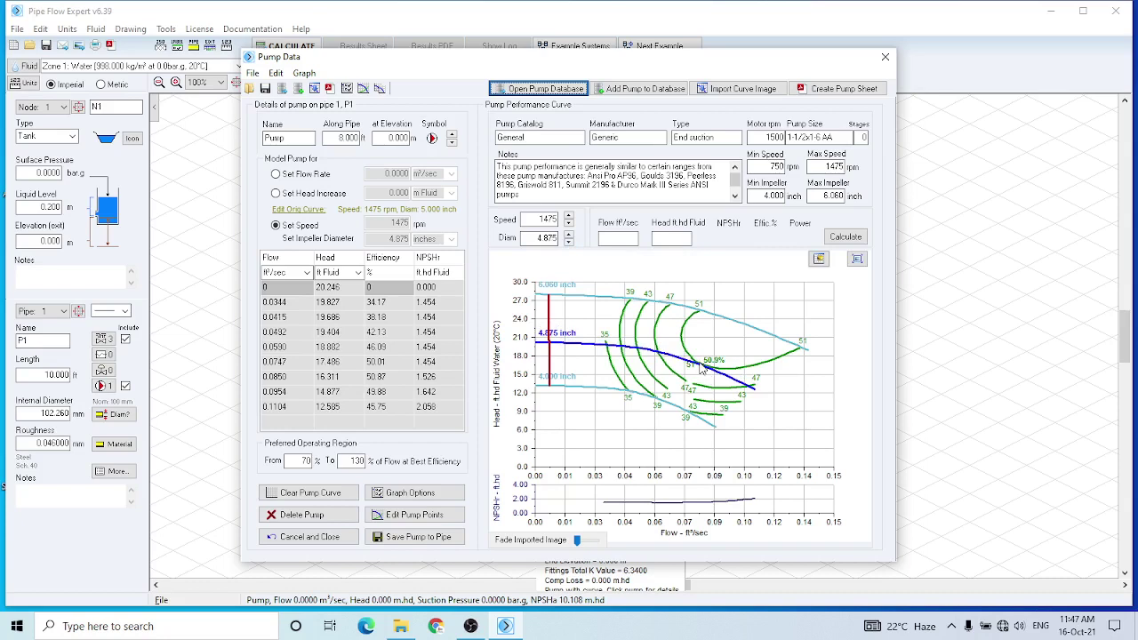
pyautogui.click(857, 259)
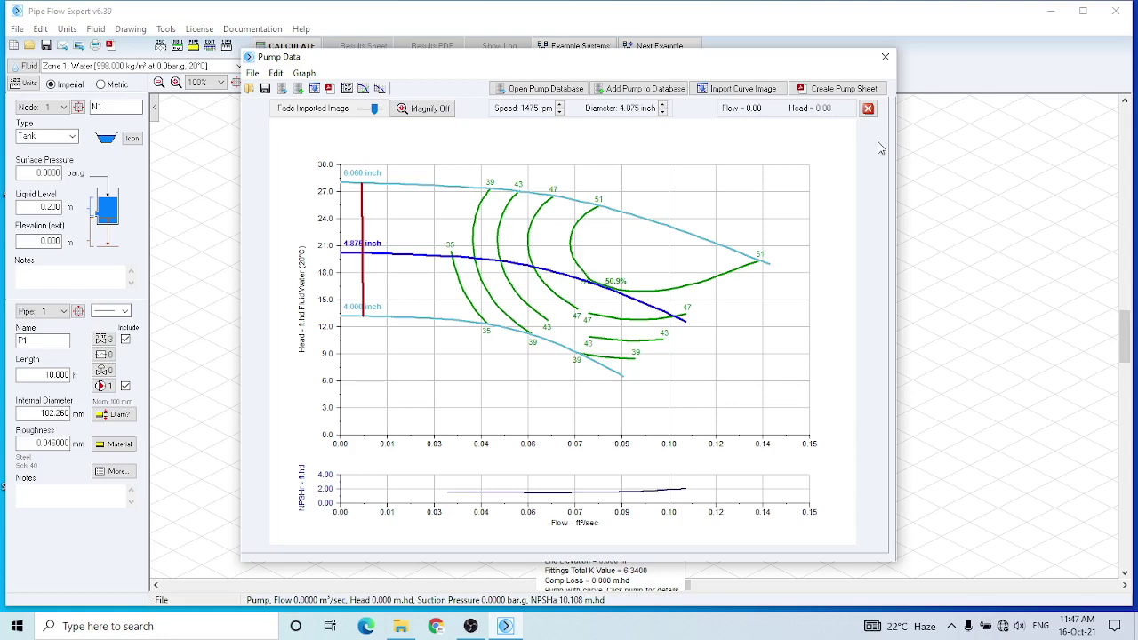
# Import logo_size(1).jpg onto the pump curve graph and save the pump to pipe P1.
pyautogui.click(868, 109)
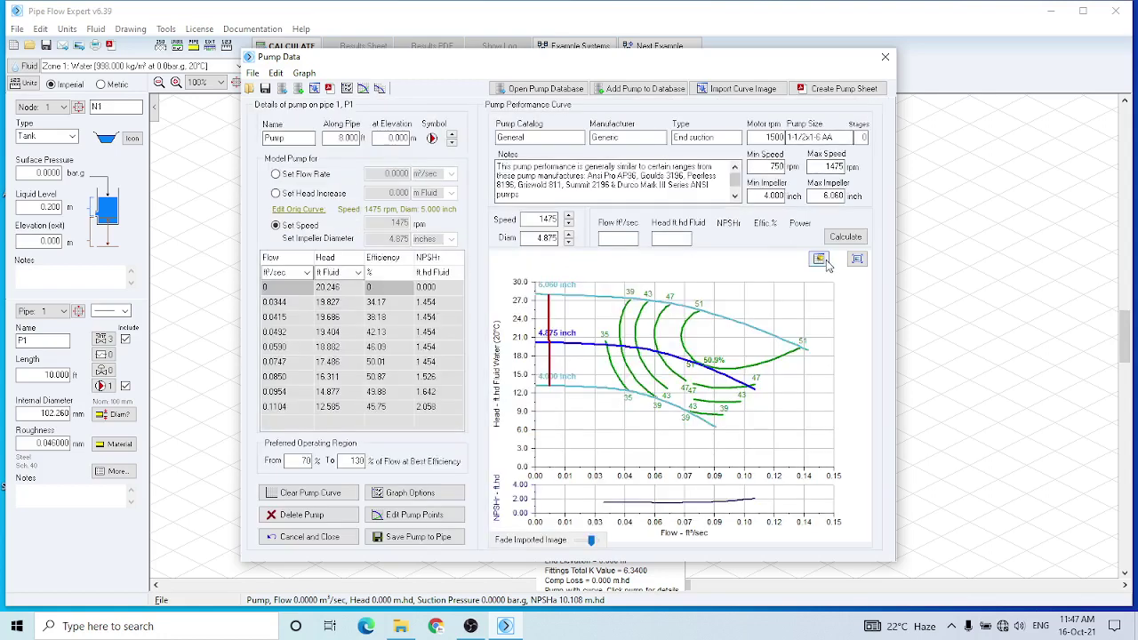
pyautogui.click(819, 259)
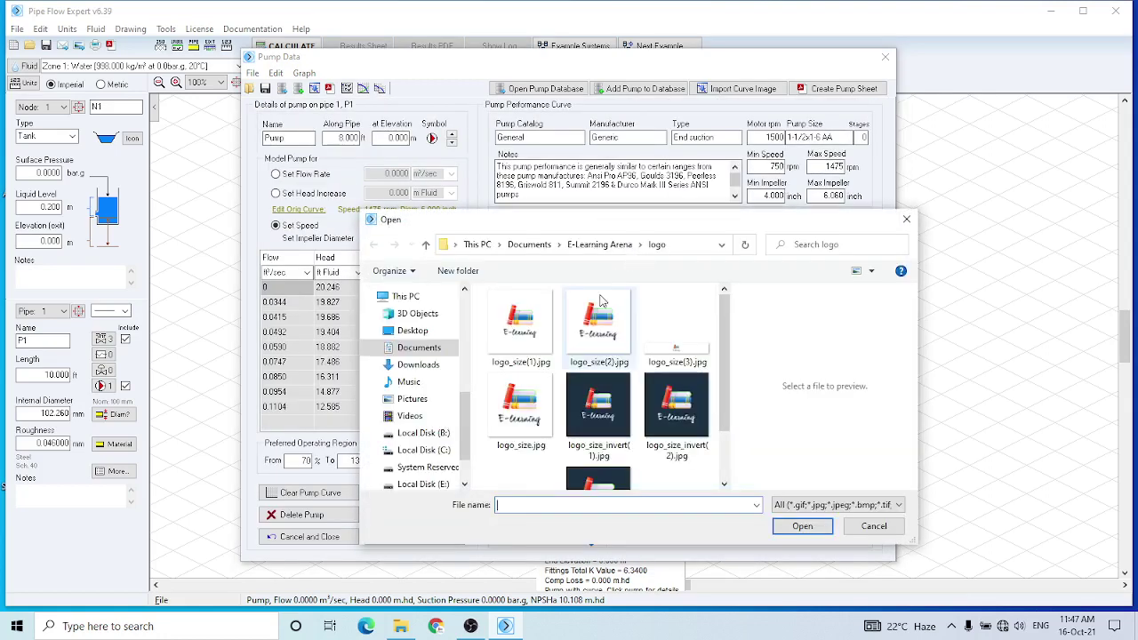
pyautogui.click(536, 325)
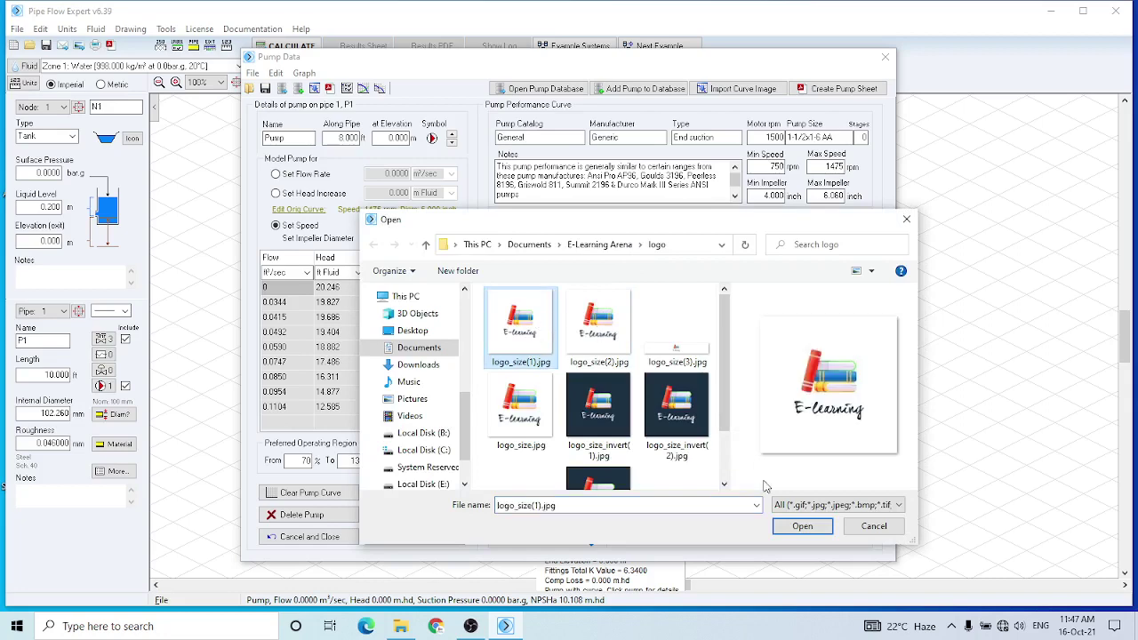
pyautogui.click(802, 526)
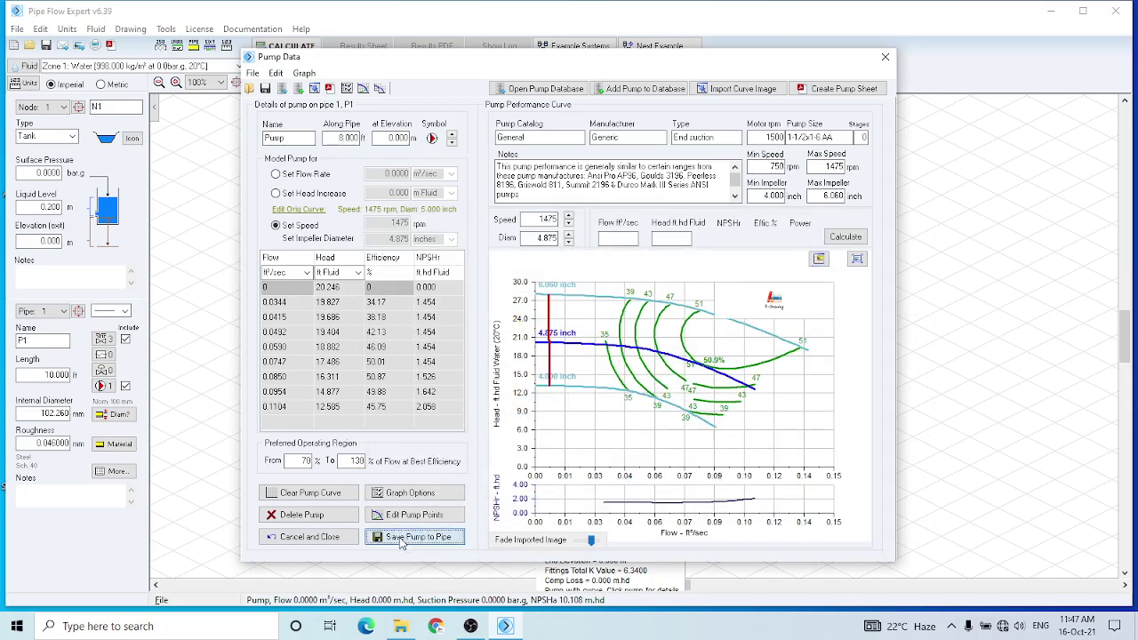
pyautogui.click(412, 537)
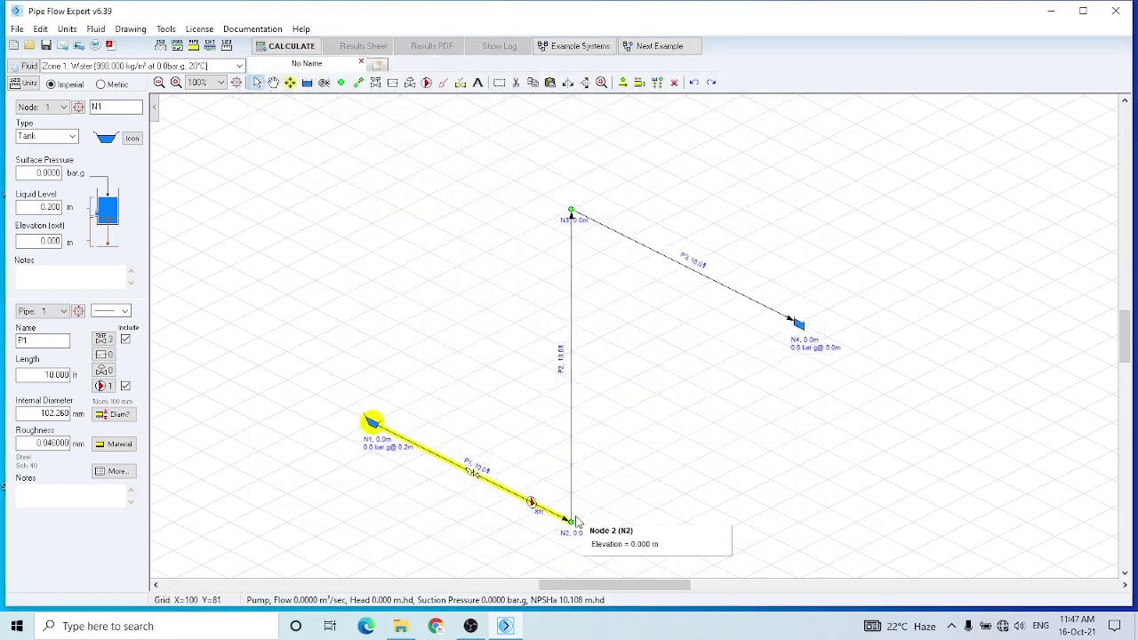
# Save two Elbow 45 fittings and a Globe Valve on pipe P2 (K = 6.34).
pyautogui.click(572, 425)
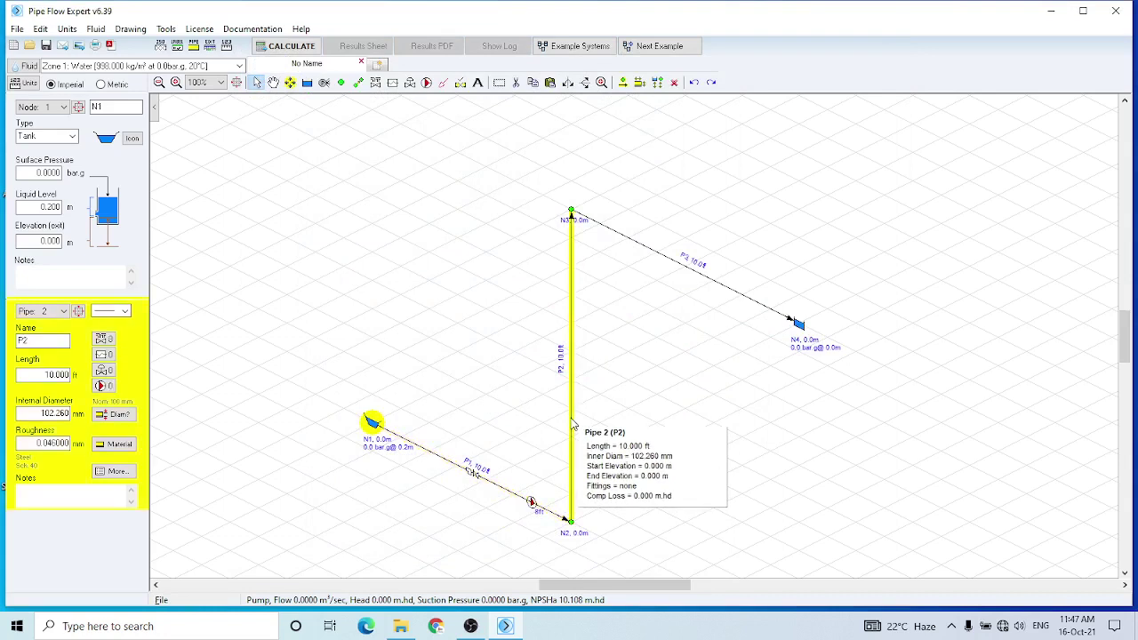
pyautogui.click(102, 340)
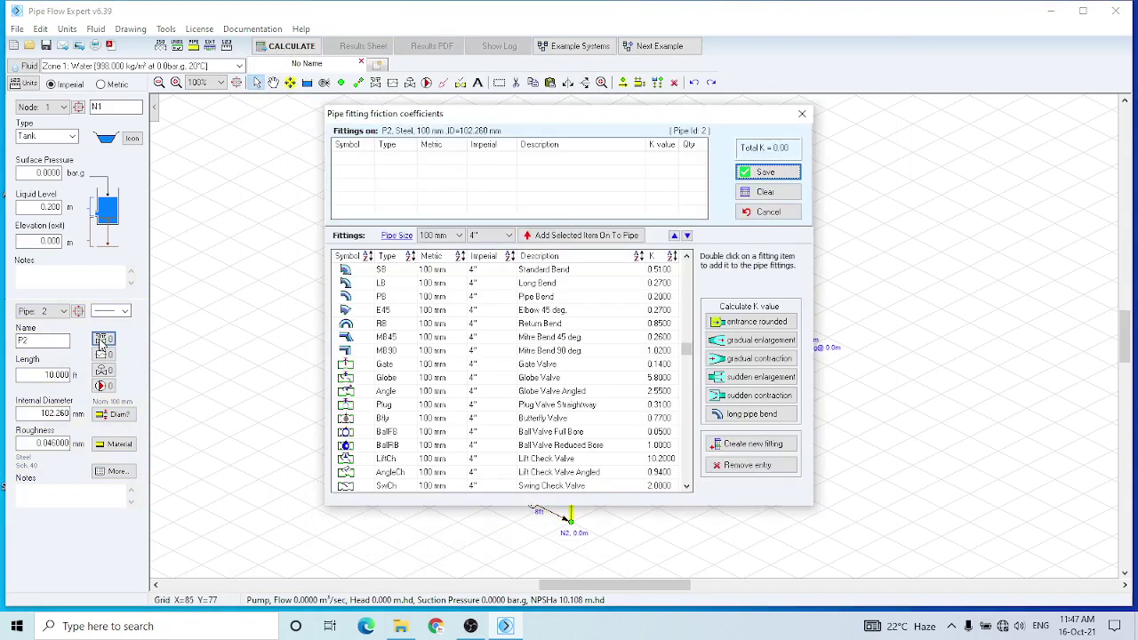
pyautogui.doubleClick(545, 311)
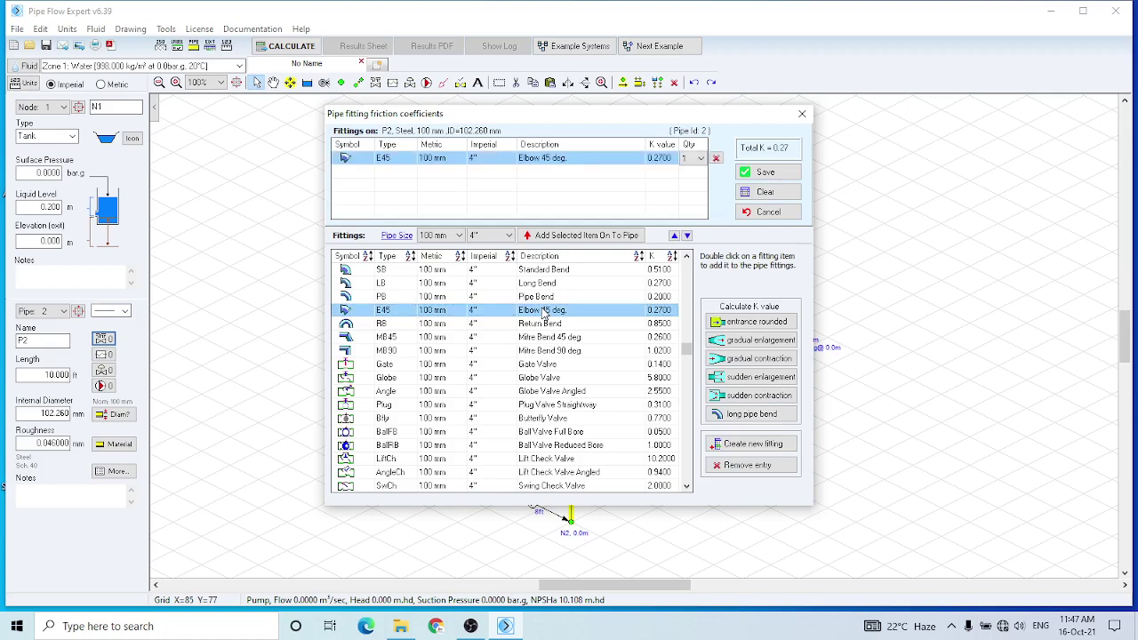
pyautogui.click(692, 164)
pyautogui.click(688, 183)
pyautogui.doubleClick(539, 379)
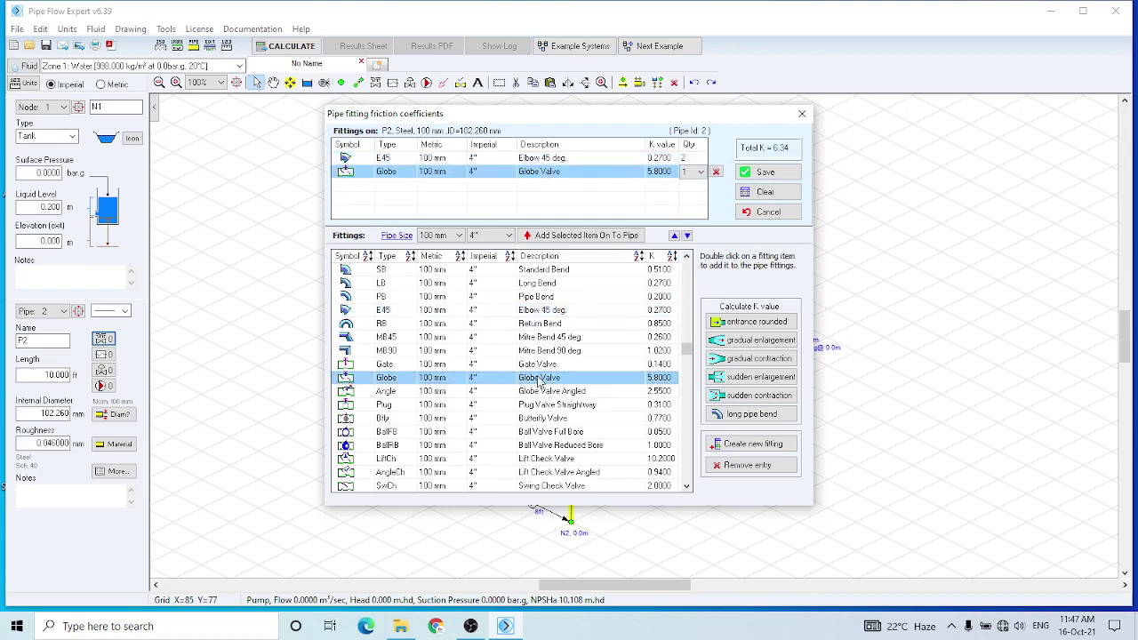
pyautogui.click(767, 173)
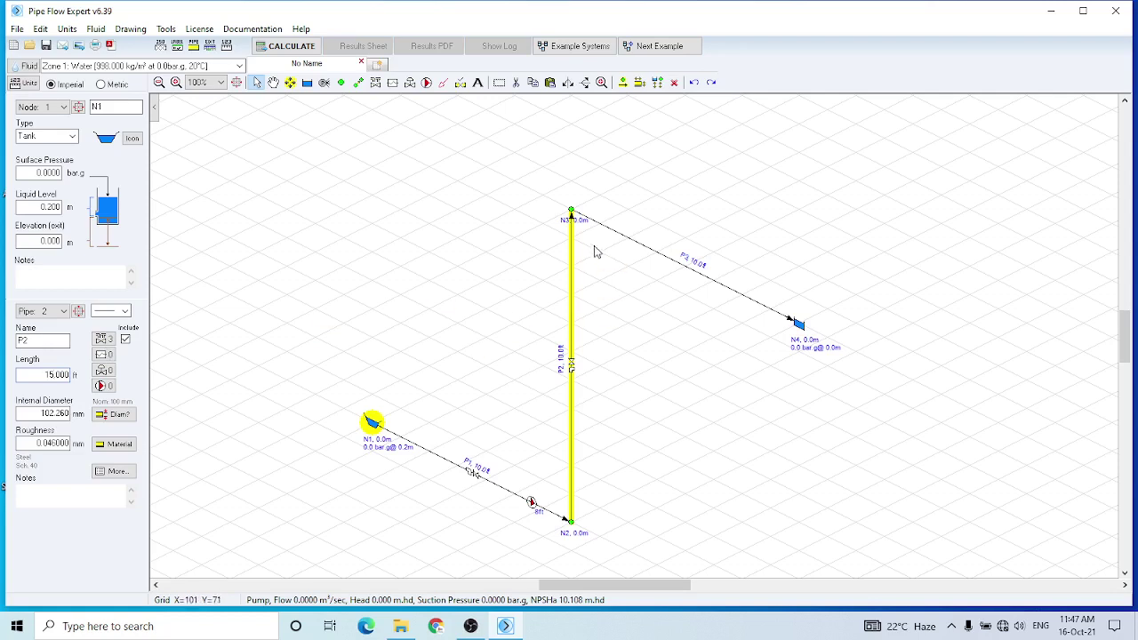
# Edit node N3's elevation, then give pipe P3 three 45-degree elbows.
pyautogui.click(572, 212)
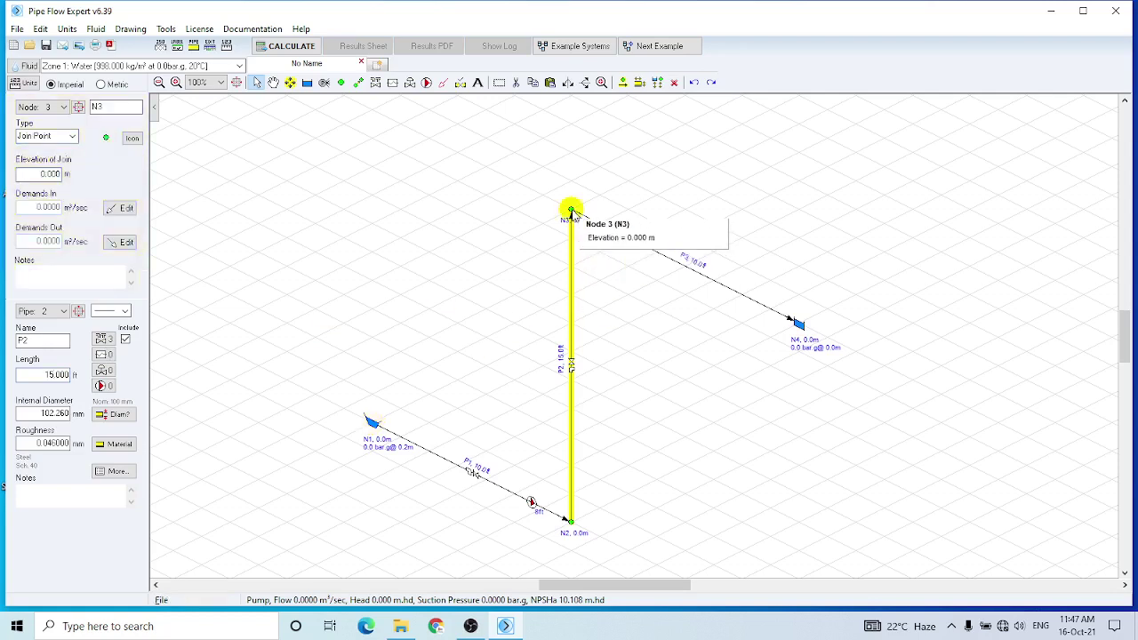
pyautogui.click(41, 173)
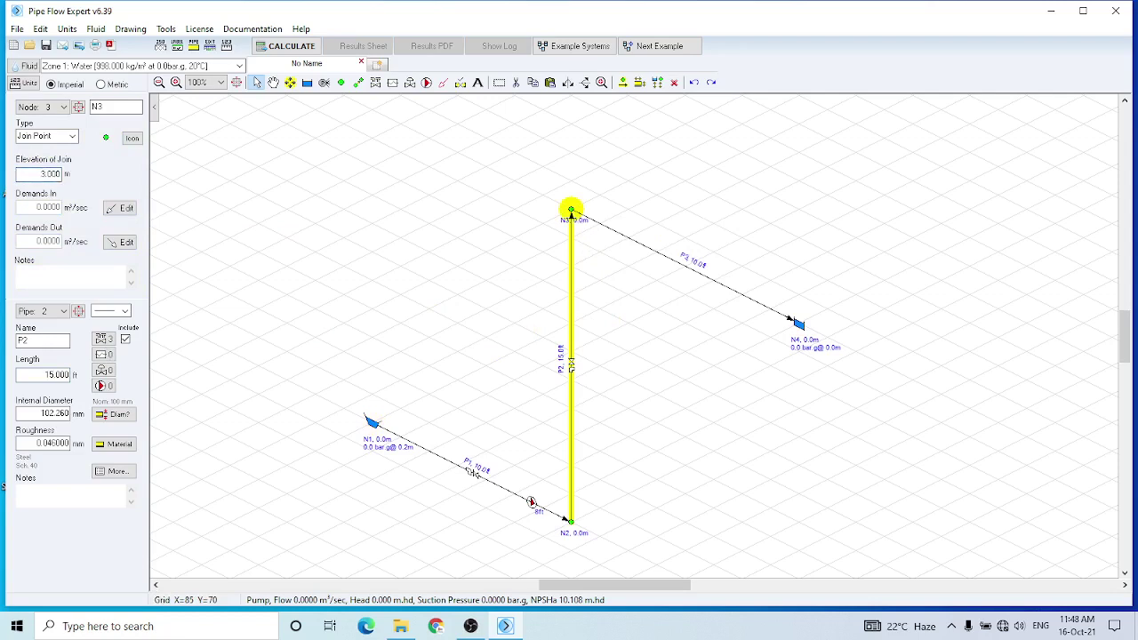
pyautogui.click(692, 275)
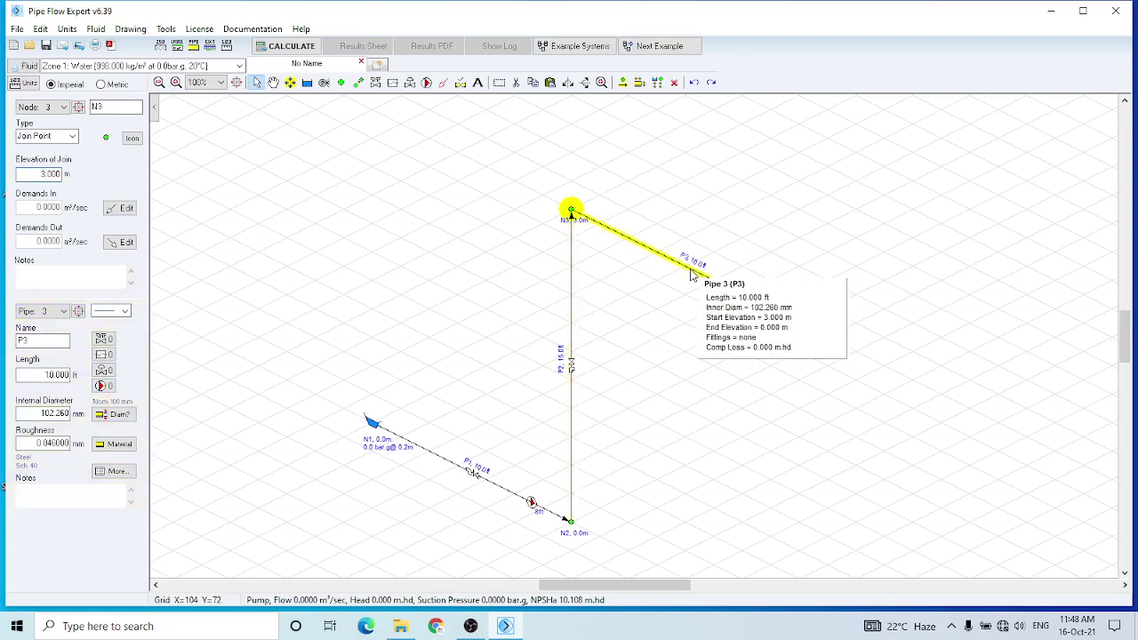
pyautogui.click(103, 342)
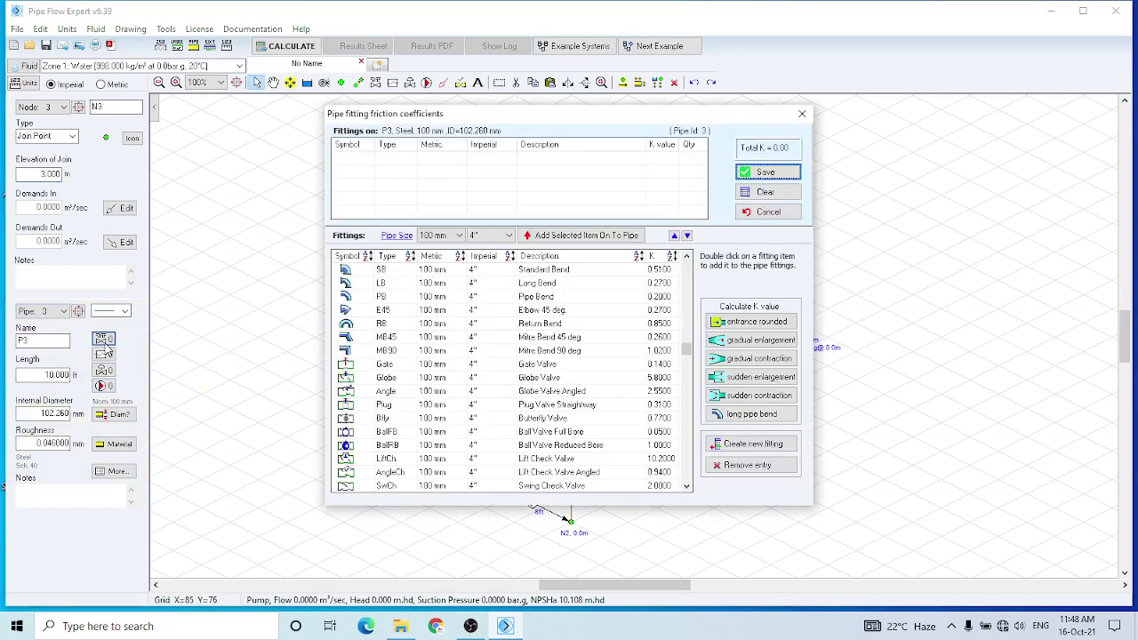
pyautogui.click(569, 313)
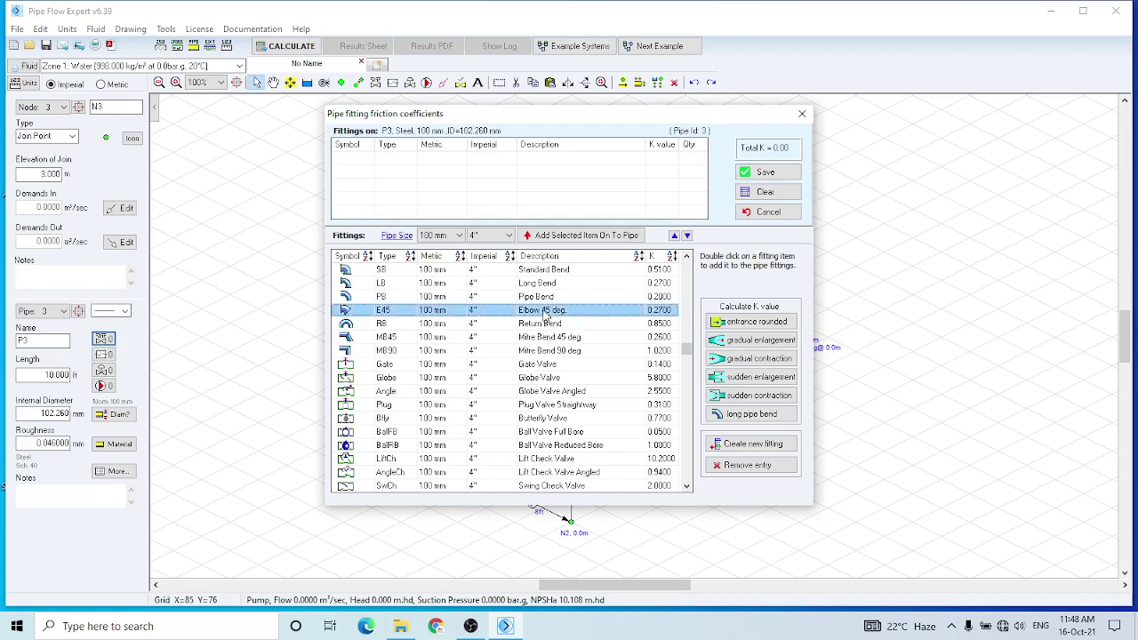
pyautogui.doubleClick(546, 313)
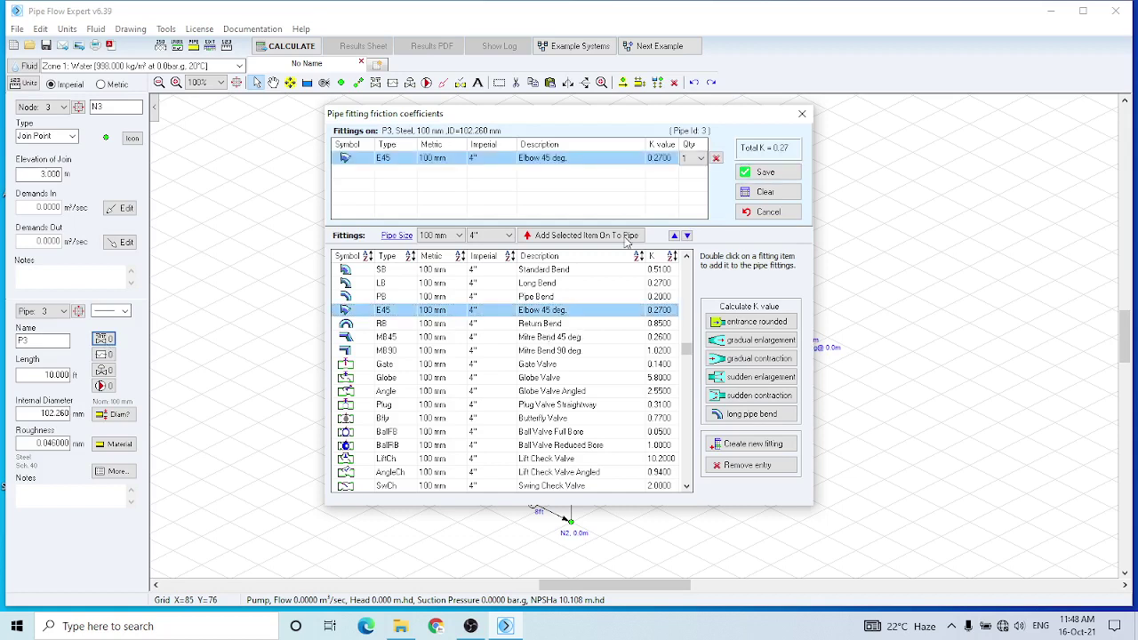
pyautogui.click(700, 159)
pyautogui.click(697, 191)
# Add a pipe exit to container on P3 and save its fittings, totalling K = 1.81.
pyautogui.click(687, 488)
pyautogui.click(686, 488)
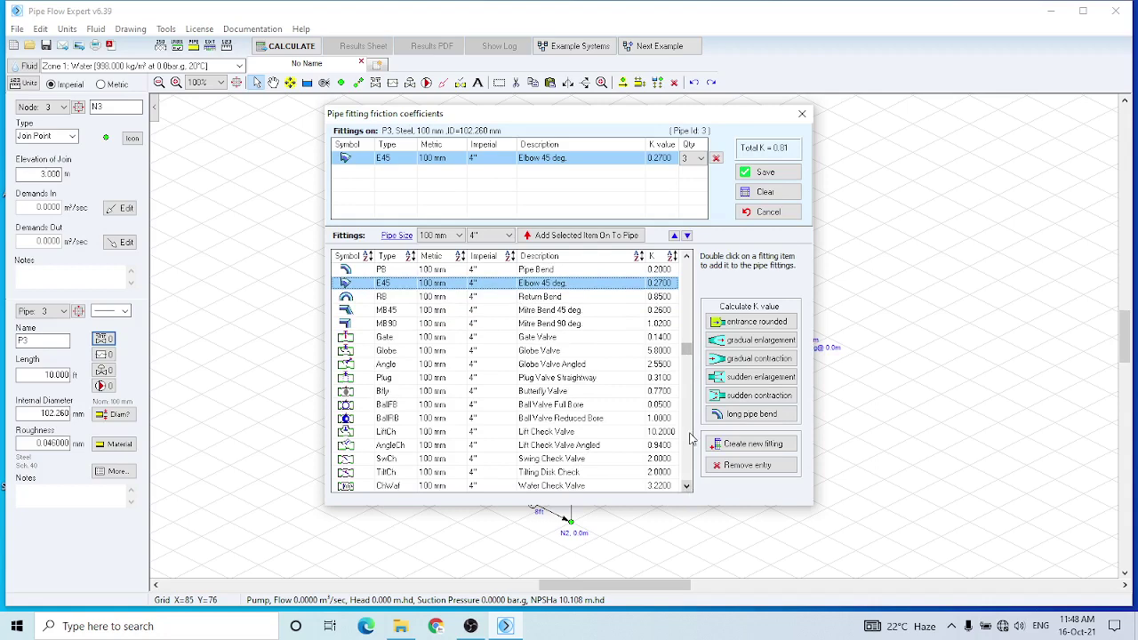
pyautogui.click(687, 487)
pyautogui.click(687, 487)
pyautogui.click(687, 488)
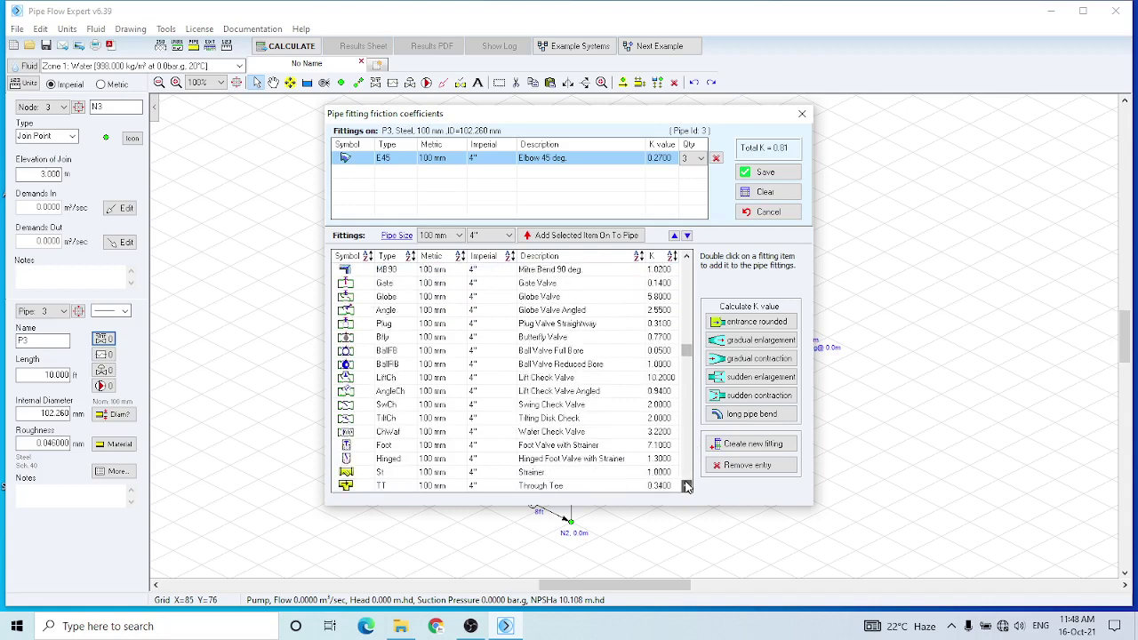
pyautogui.click(687, 488)
pyautogui.click(687, 488)
pyautogui.click(687, 487)
pyautogui.click(687, 488)
pyautogui.click(686, 487)
pyautogui.click(687, 487)
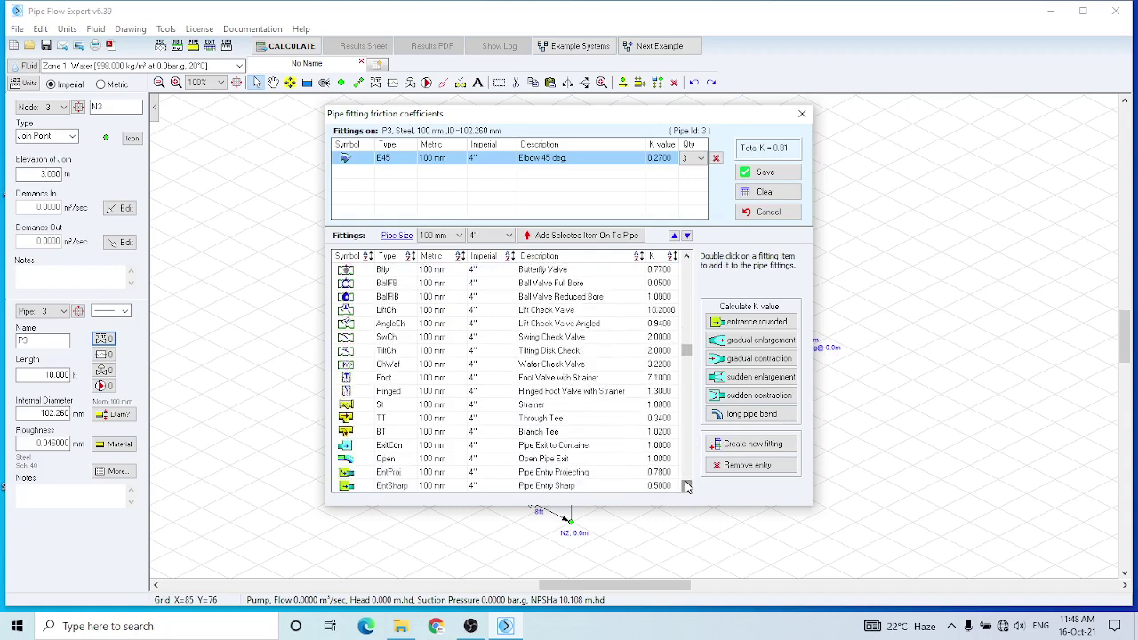
pyautogui.click(686, 488)
pyautogui.click(686, 487)
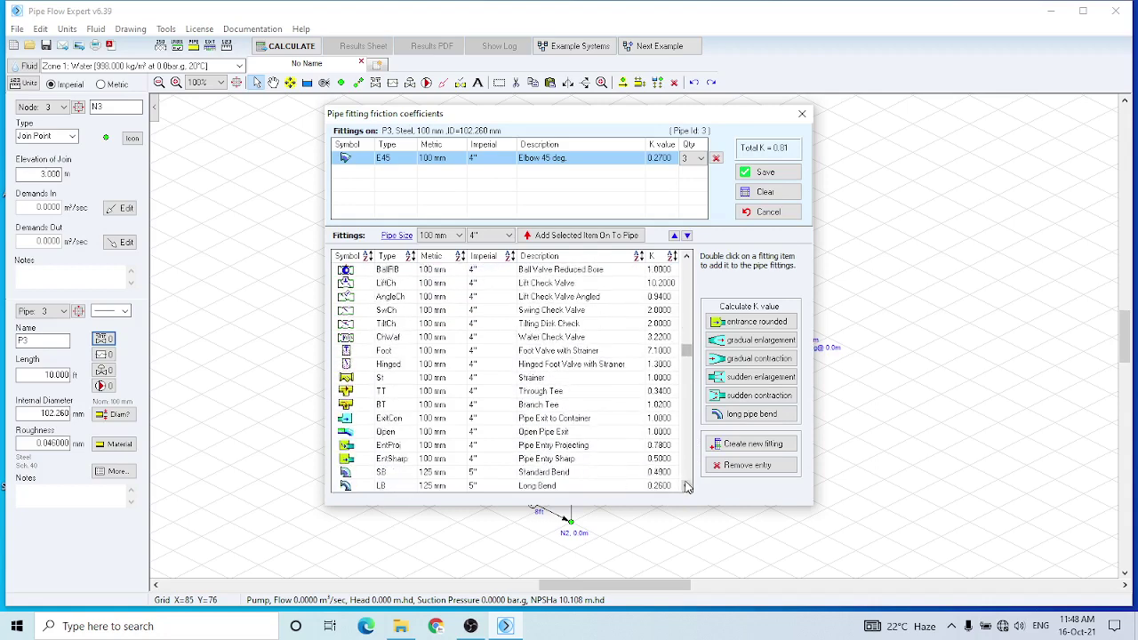
pyautogui.click(546, 419)
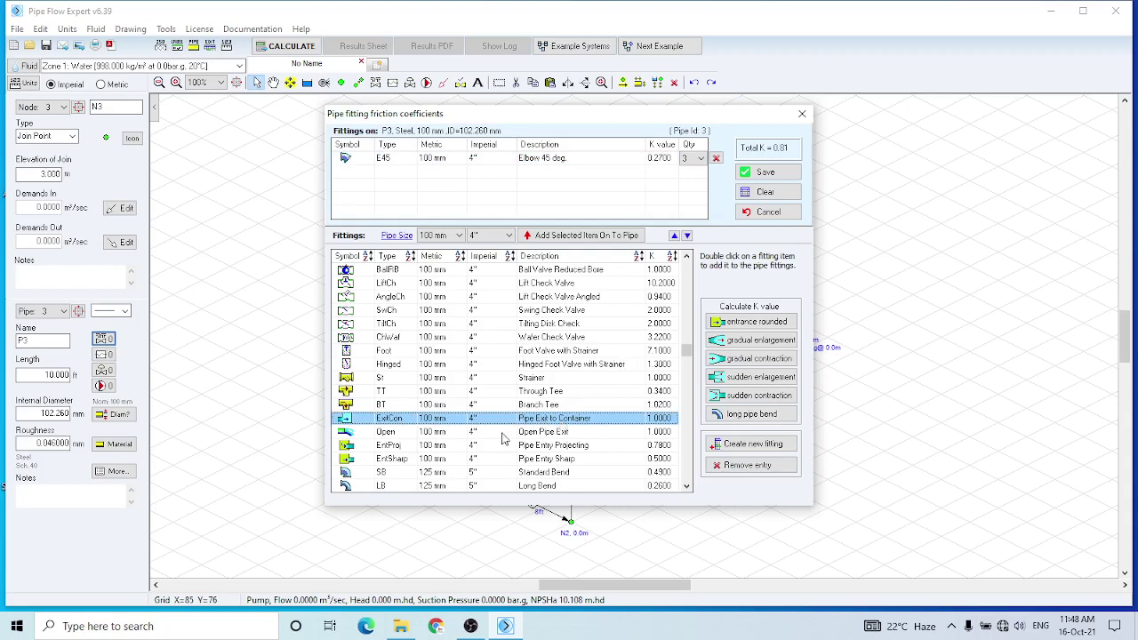
pyautogui.doubleClick(541, 422)
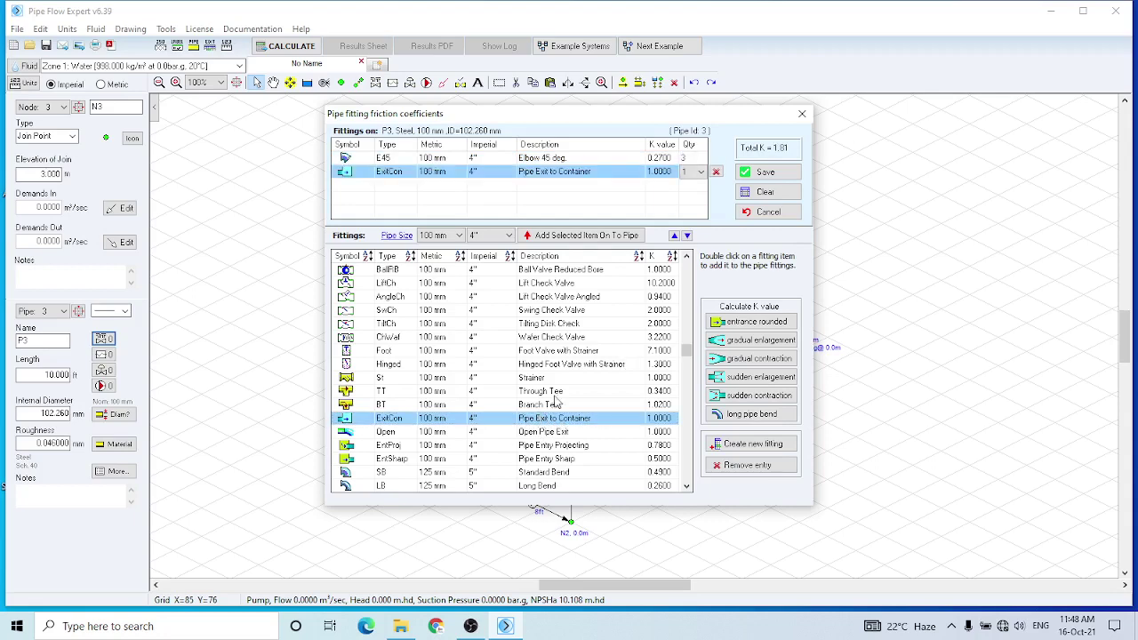
pyautogui.click(761, 171)
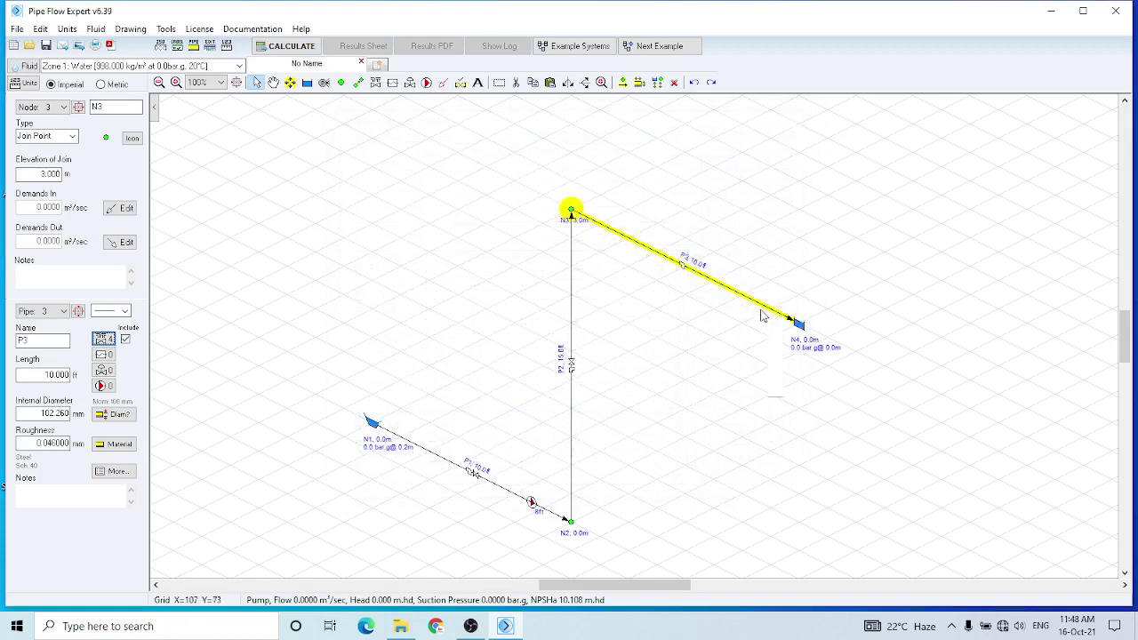
# Set tank N4's liquid level to 1 m, then calculate the network.
pyautogui.click(798, 324)
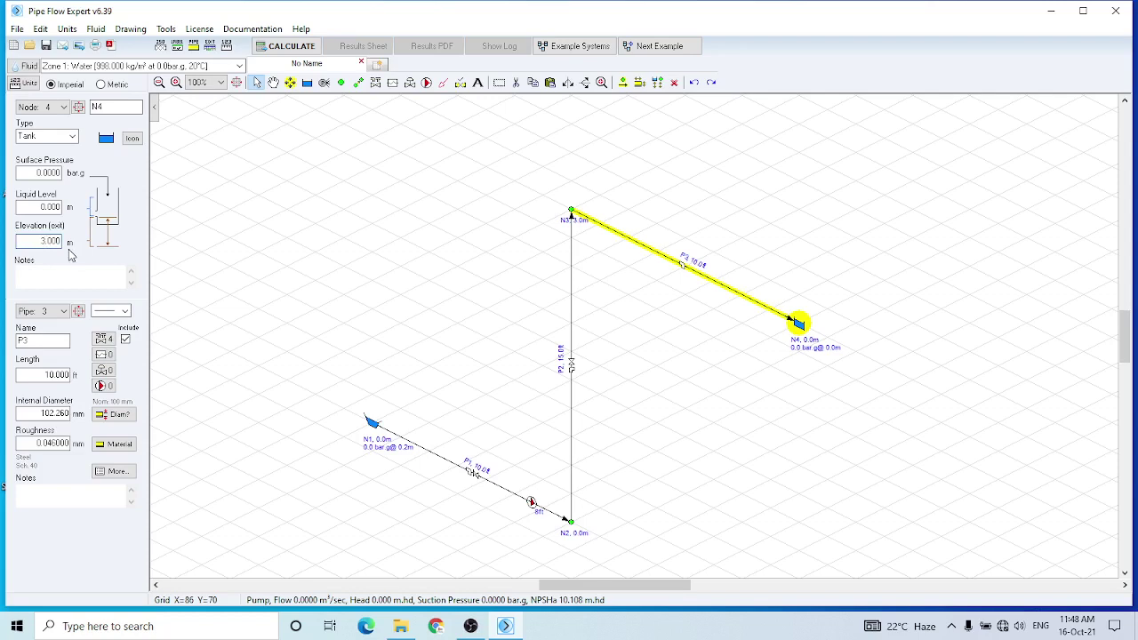
pyautogui.moveTo(805, 330)
pyautogui.moveTo(747, 301)
pyautogui.click(41, 206)
pyautogui.write('1')
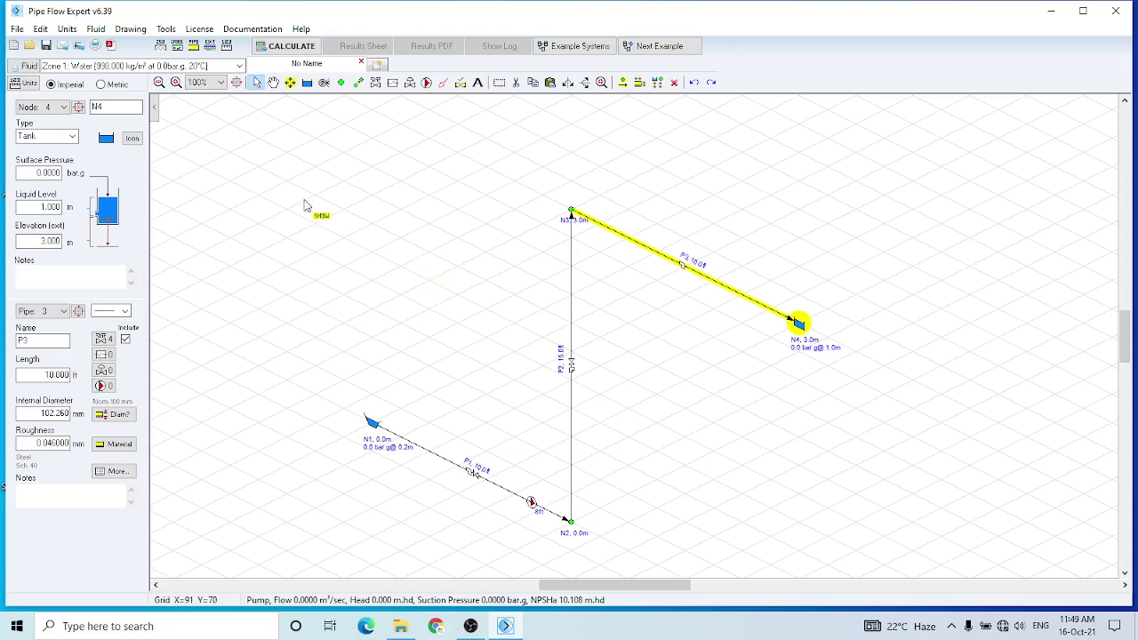
pyautogui.click(292, 46)
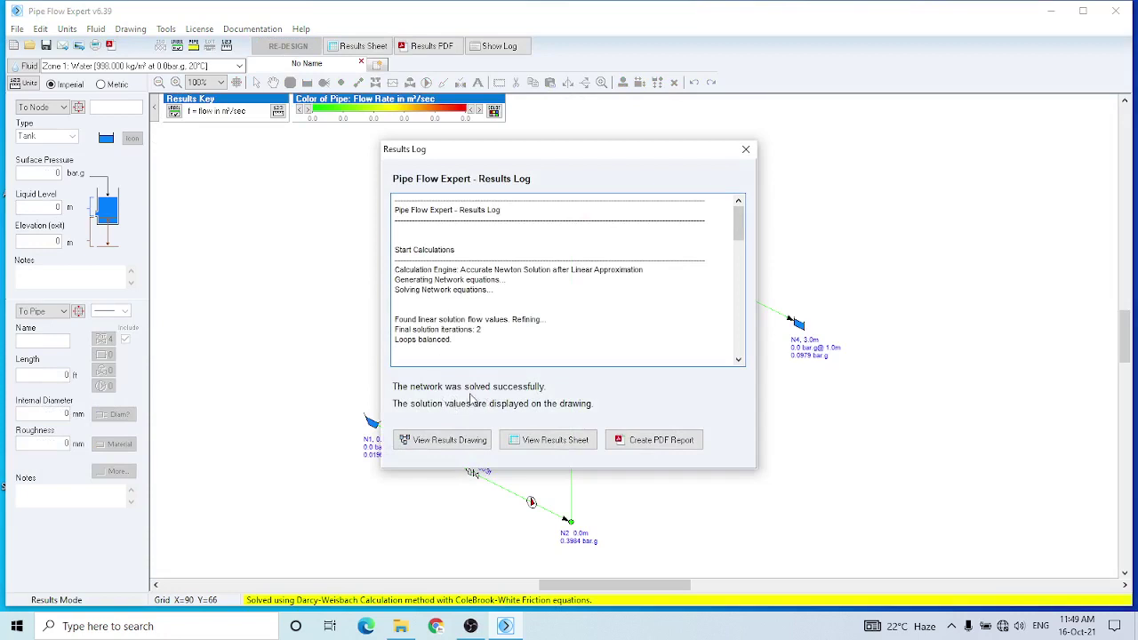
# Open the PDF Report Generator from the solved network's Results Log.
pyautogui.click(654, 447)
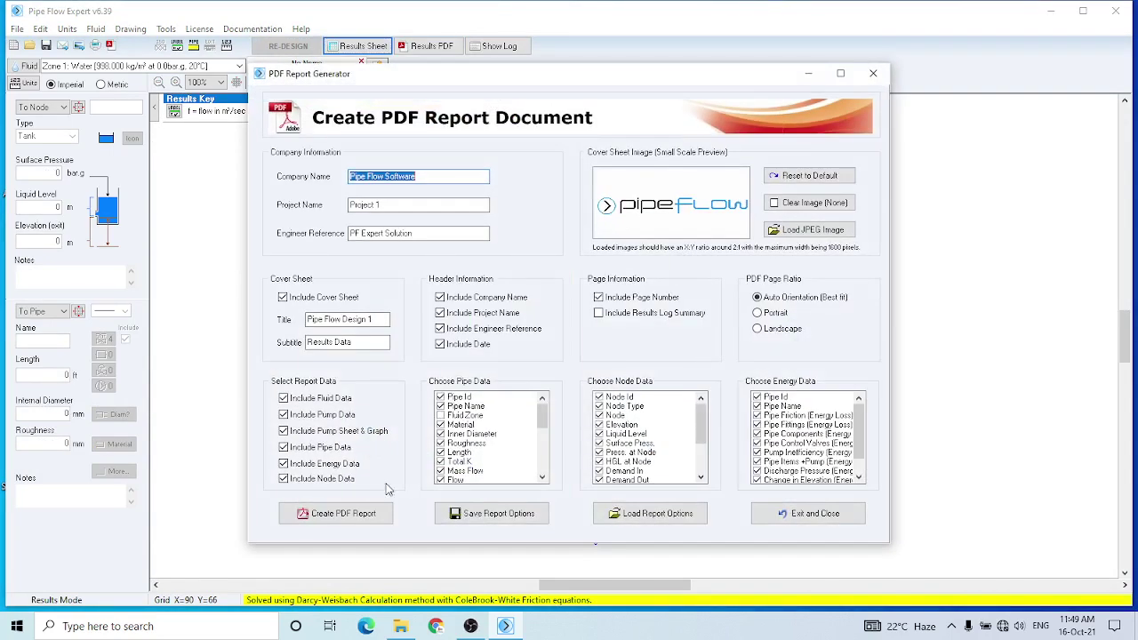
# Generate the 9-page Pipe Flow Design 1 results PDF and scroll through it in Acrobat.
pyautogui.click(328, 520)
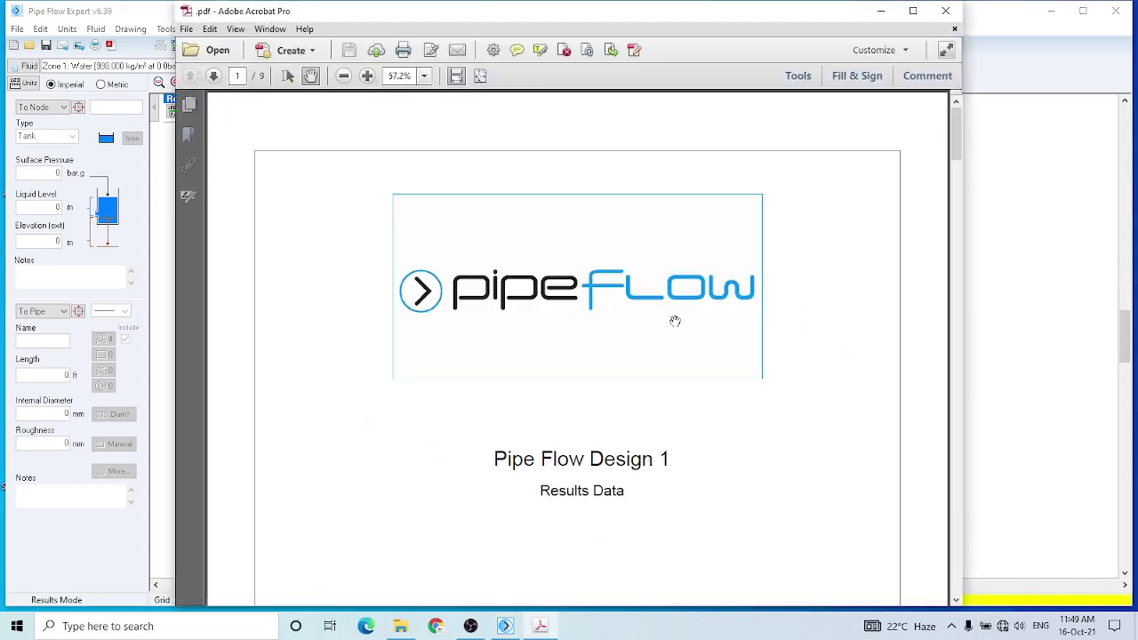
pyautogui.moveTo(957, 142); pyautogui.dragTo(927, 144)
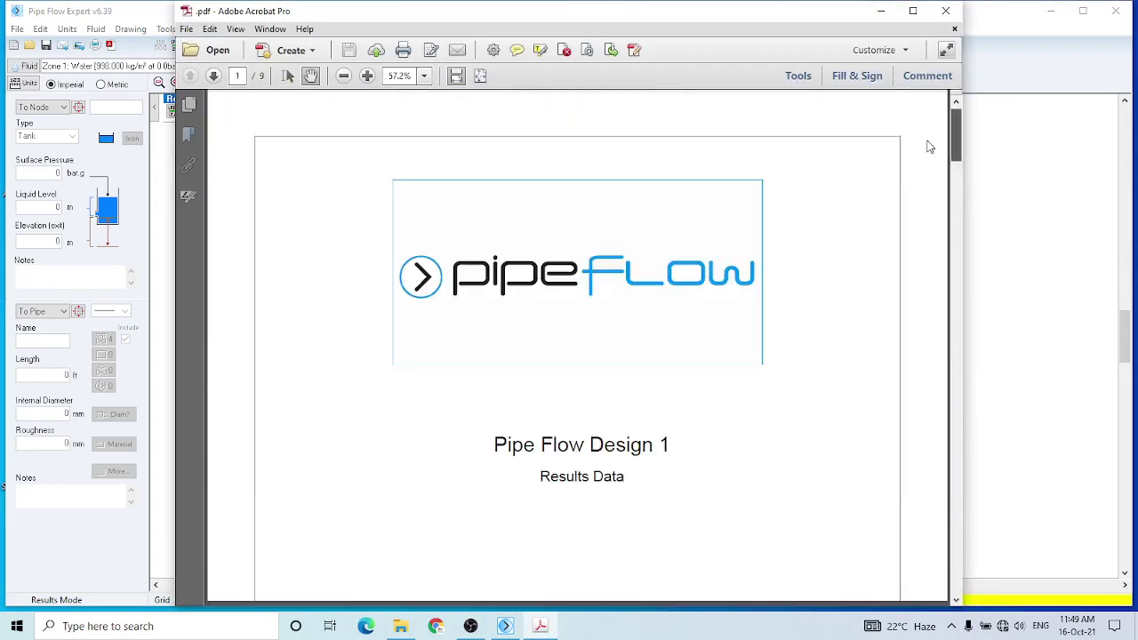
# Set the report aside and open P1's pump data: 0.0031 m³/sec at 3.881 m.hd, 46.1% efficiency.
pyautogui.click(882, 16)
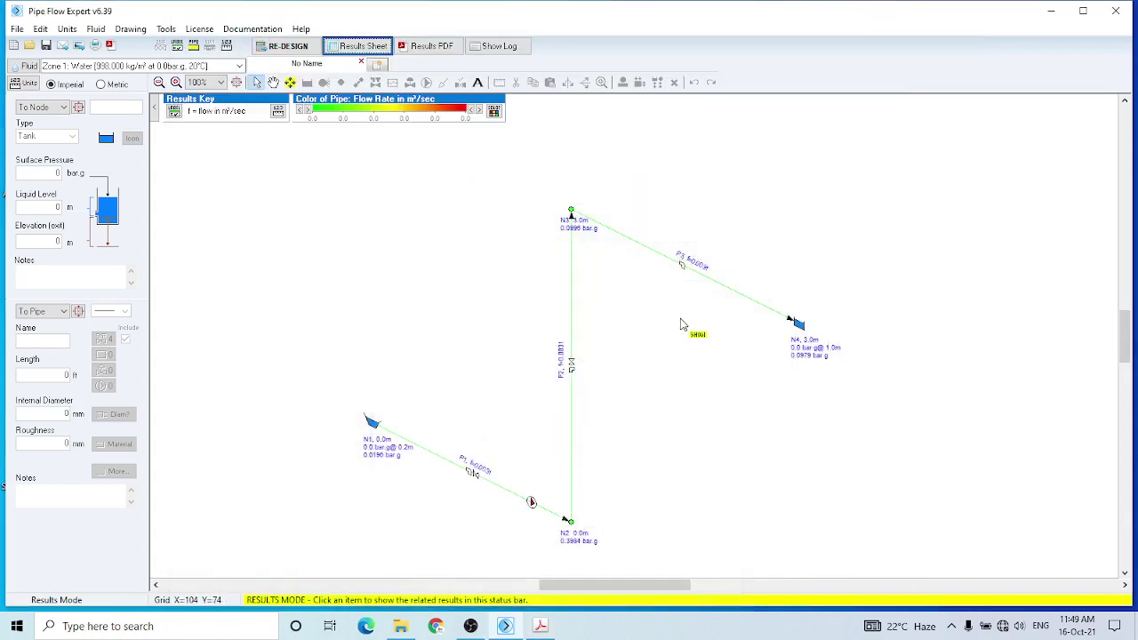
pyautogui.moveTo(531, 514)
pyautogui.doubleClick(532, 504)
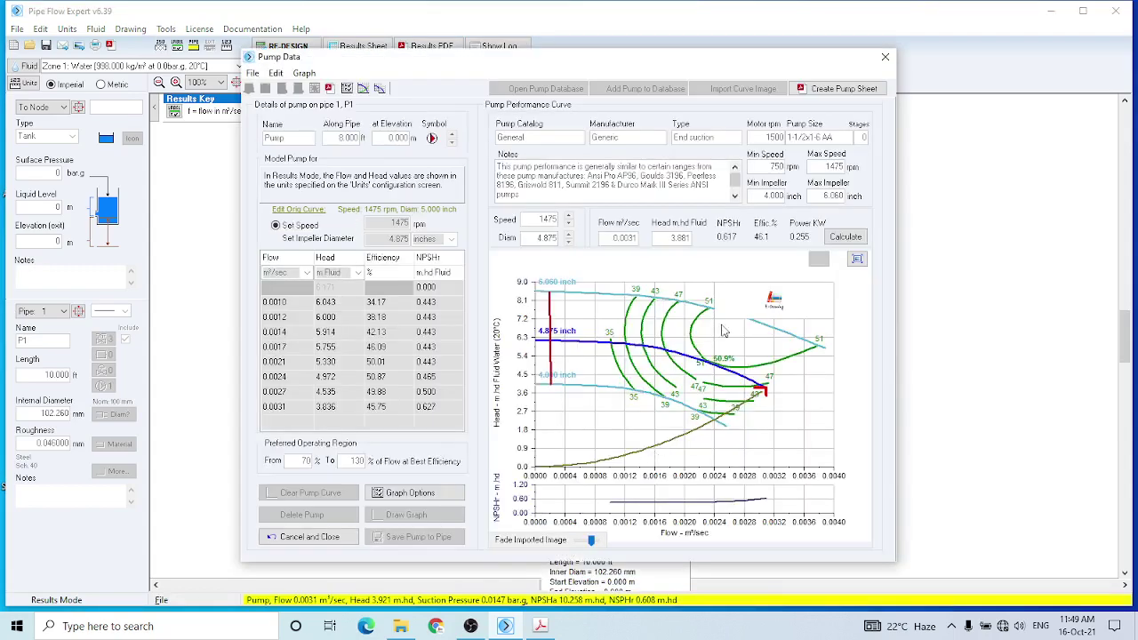
# Create the one-page Pump_Graph.pdf pump sheet and review it down to the pump curve.
pyautogui.click(845, 88)
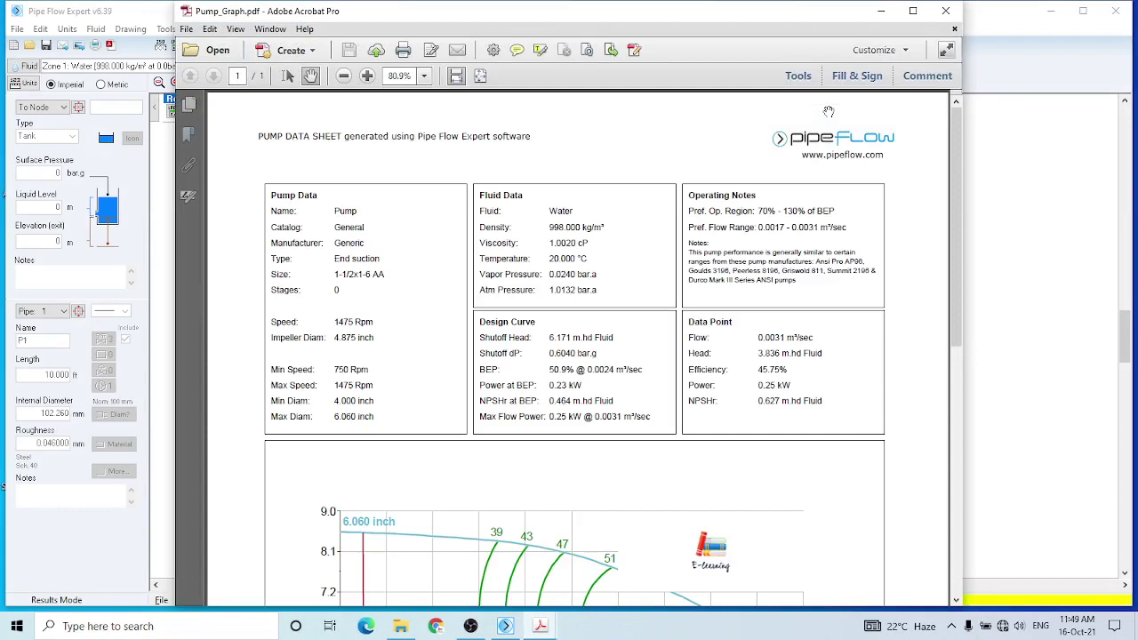
pyautogui.click(913, 10)
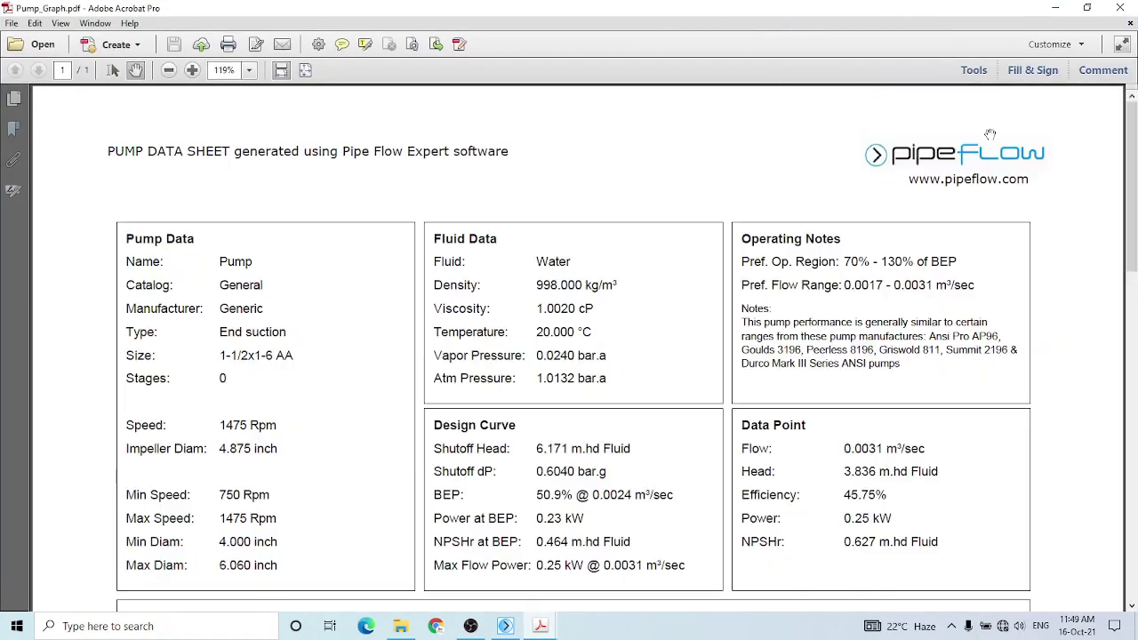
pyautogui.moveTo(1134, 209); pyautogui.dragTo(1134, 232)
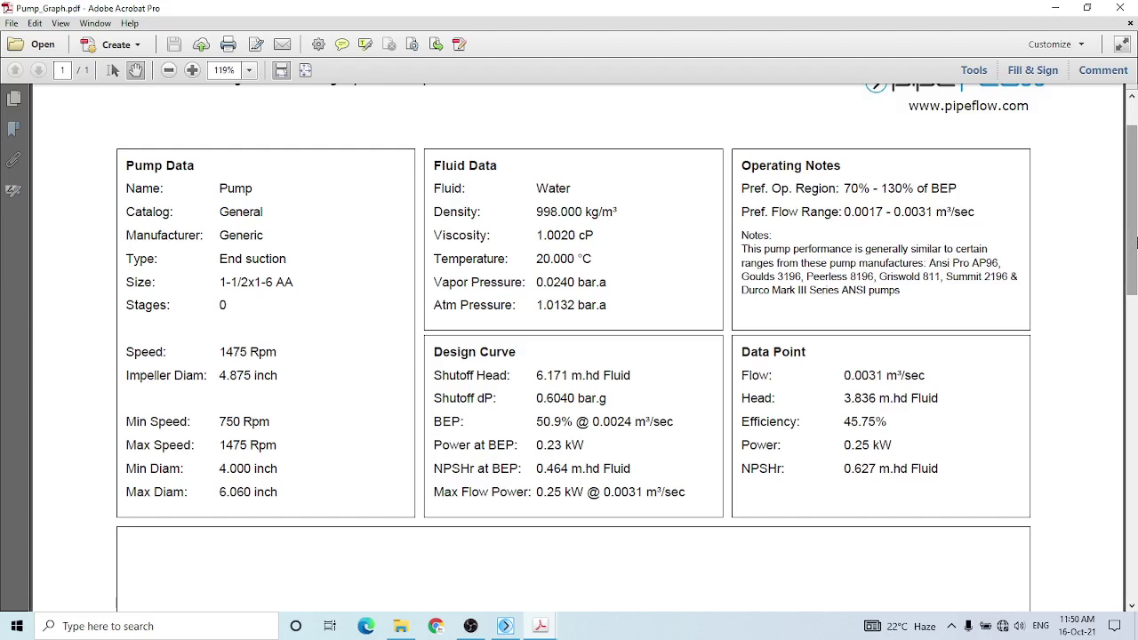
pyautogui.moveTo(1135, 242); pyautogui.dragTo(1134, 421)
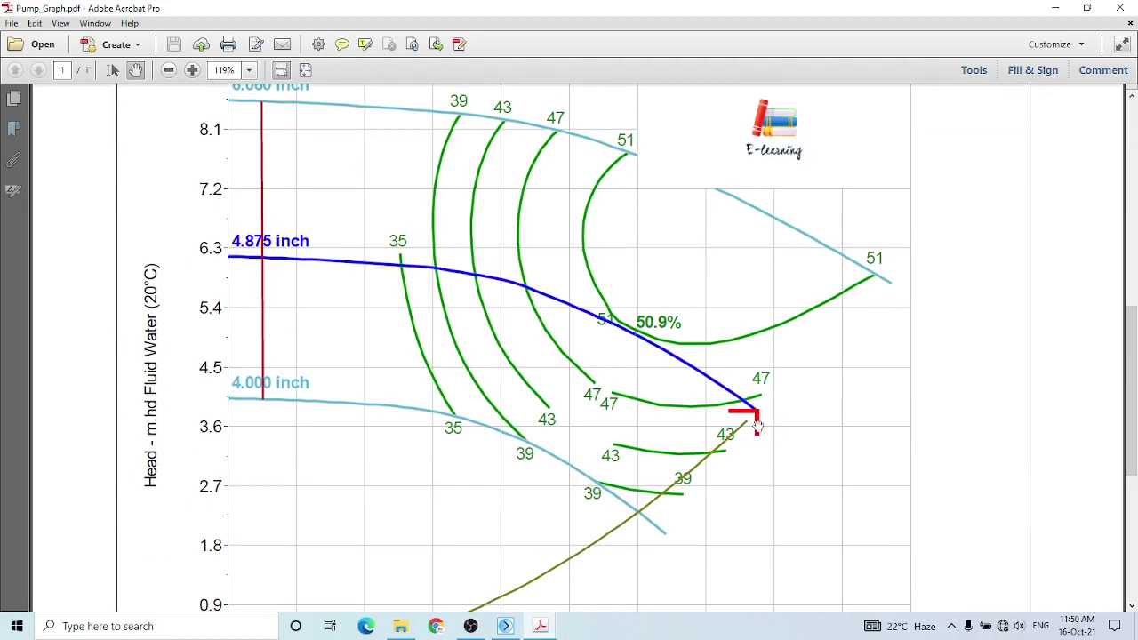
pyautogui.click(1056, 8)
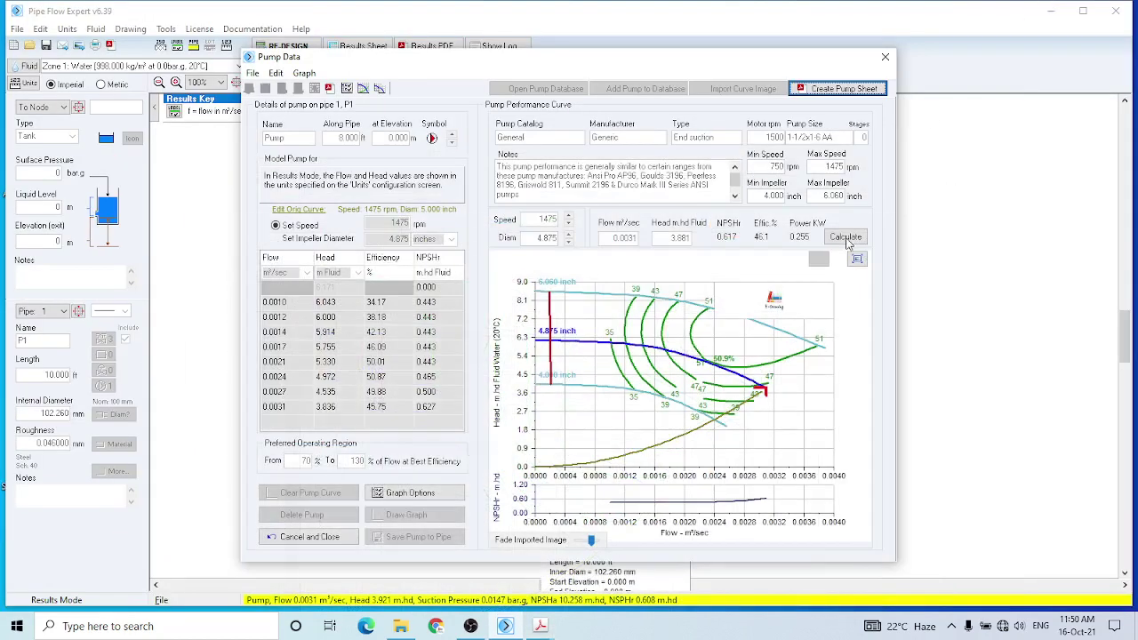
# Close P1's Pump Data dialog to show the solved network drawing again.
pyautogui.click(886, 57)
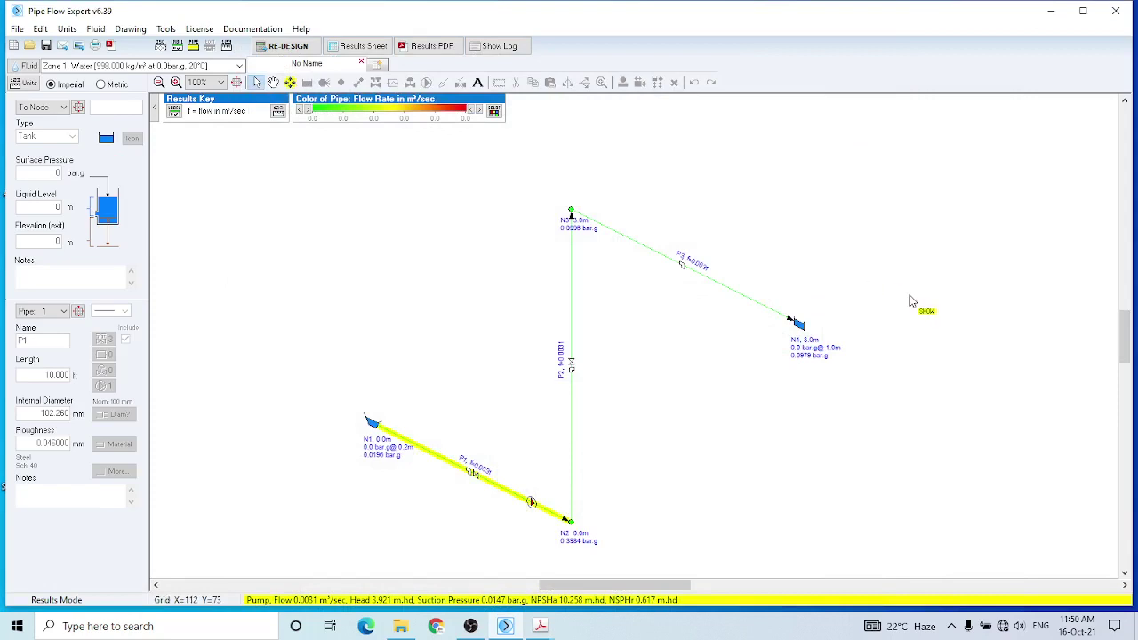